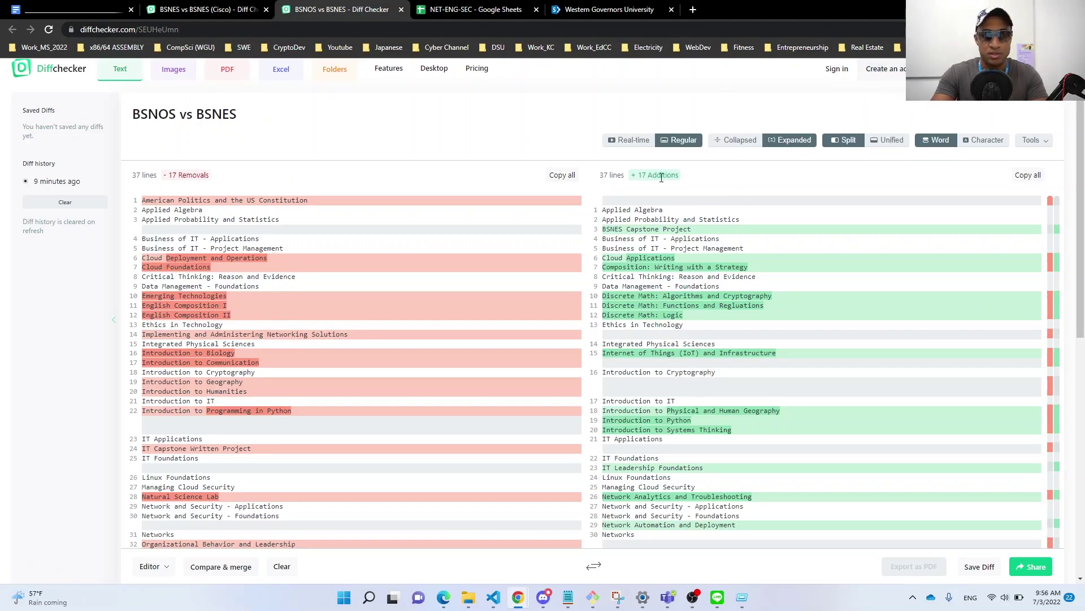
Step: Zoom the diff to 125% and scroll through all BSNOS vs BSNES course differences
key(ctrl+plus)
key(ctrl+plus)
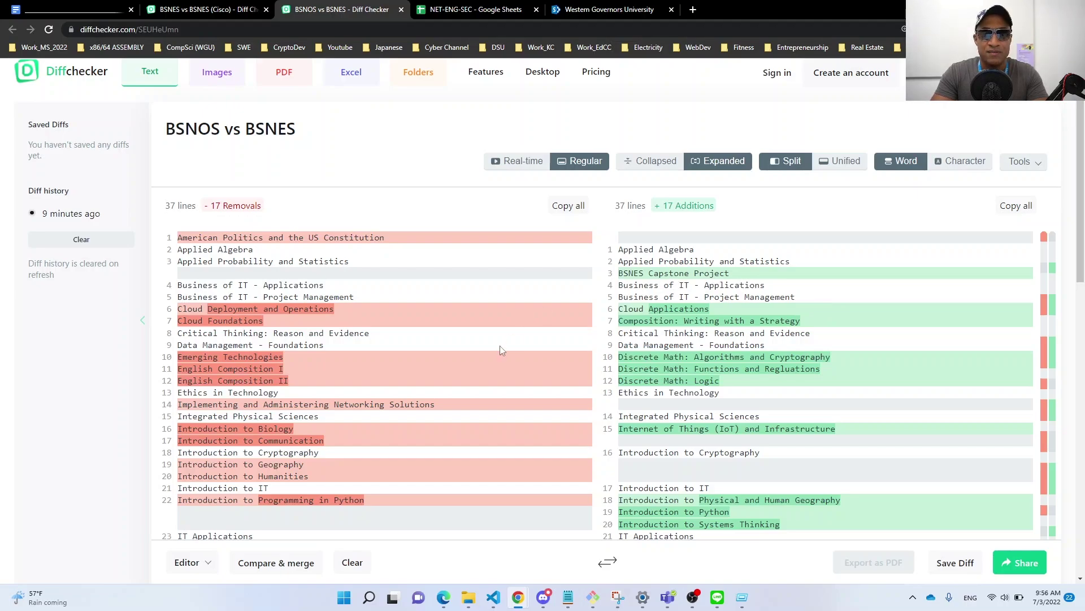
scroll(503, 347, down, 1)
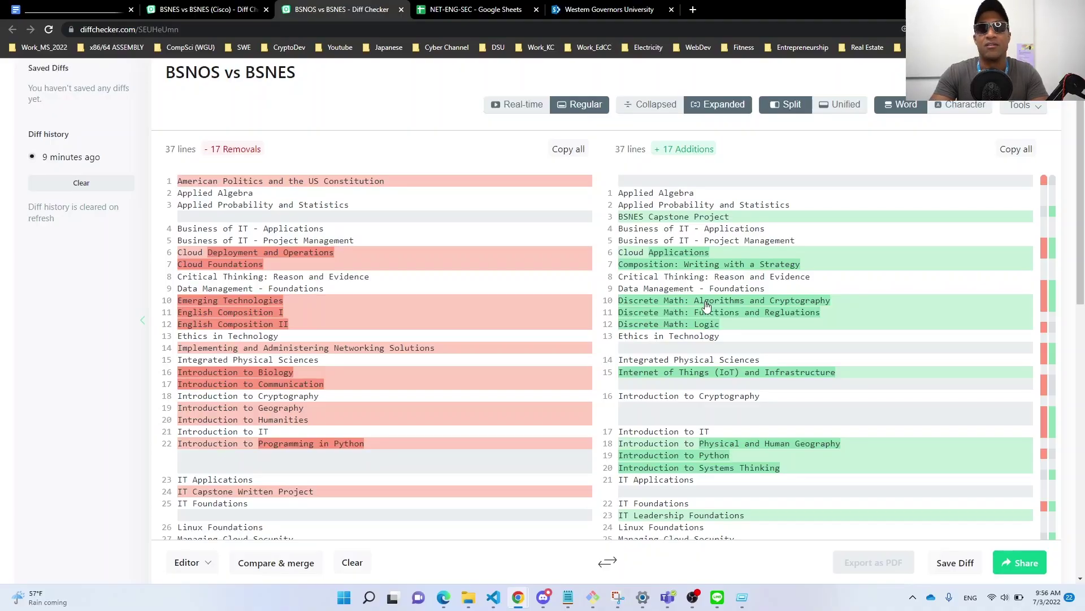
scroll(704, 281, down, 1)
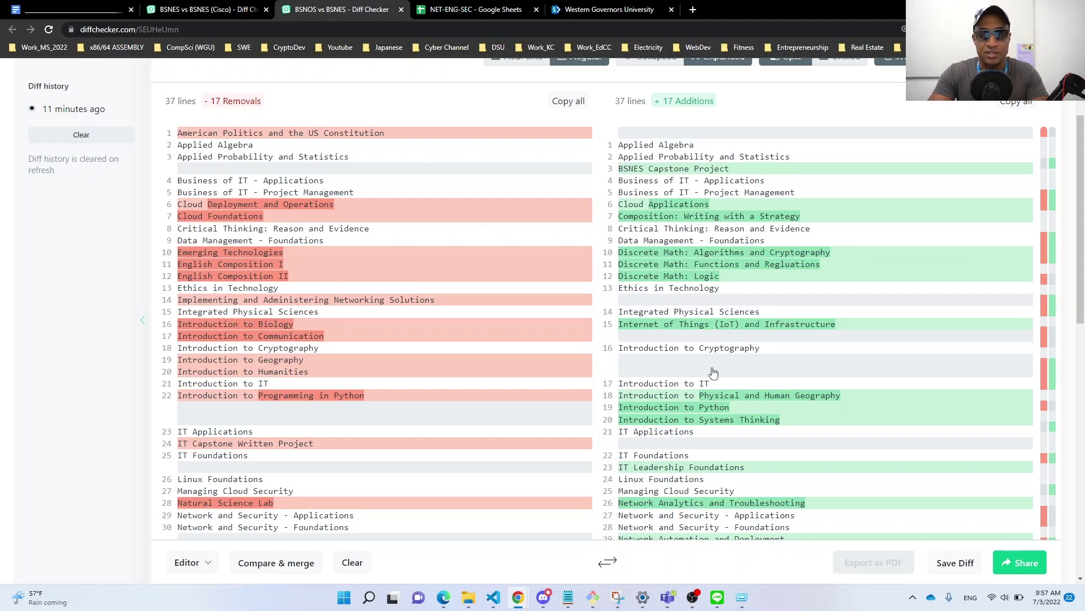
scroll(712, 367, down, 1)
scroll(713, 372, down, 2)
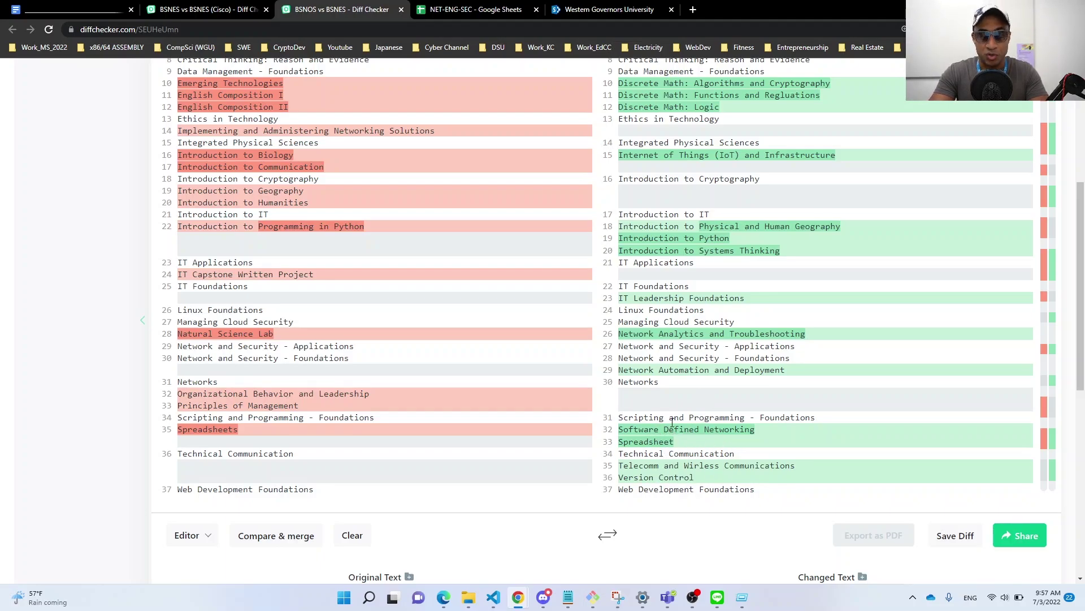
scroll(642, 307, up, 5)
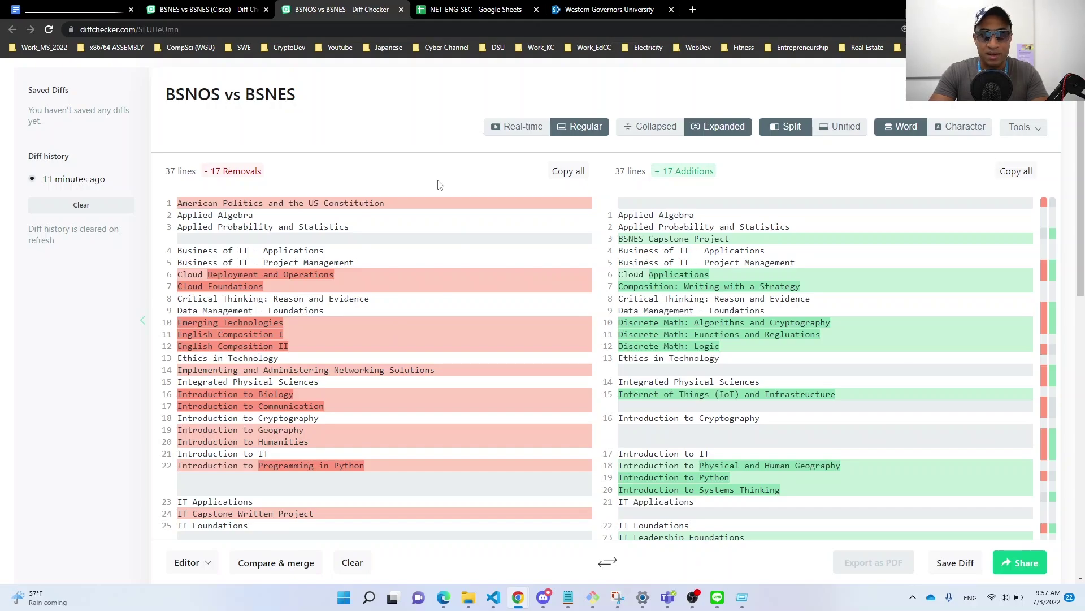
click(217, 9)
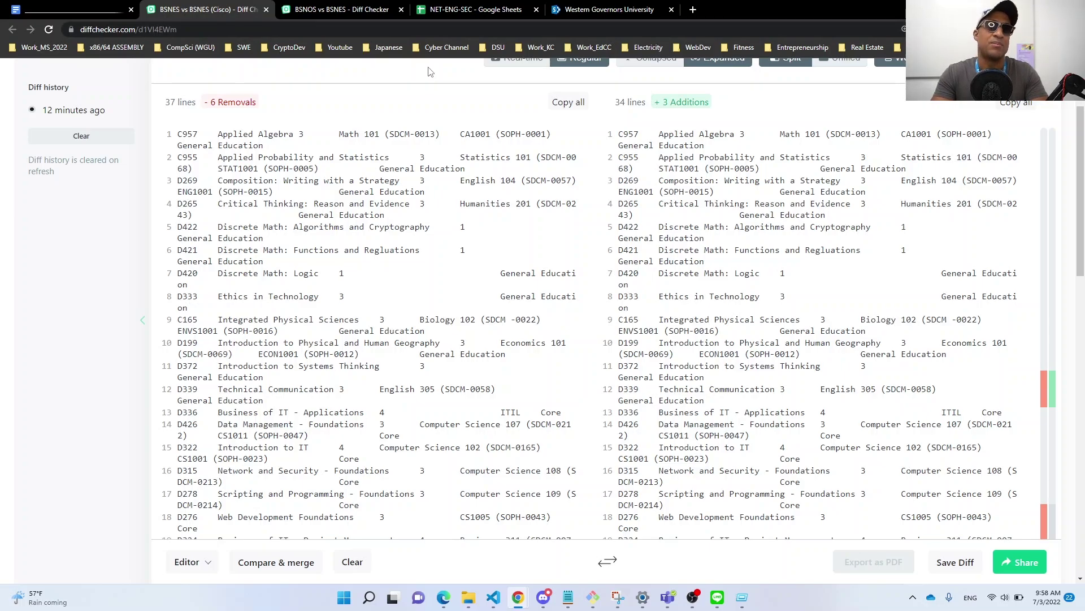
scroll(429, 116, up, 1)
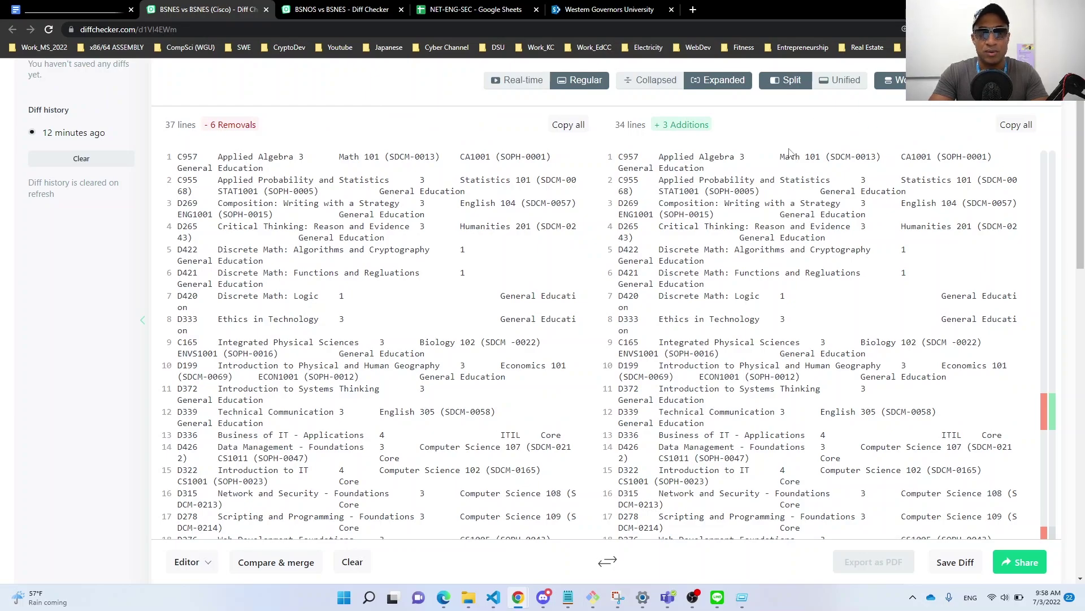
key(ctrl+minus)
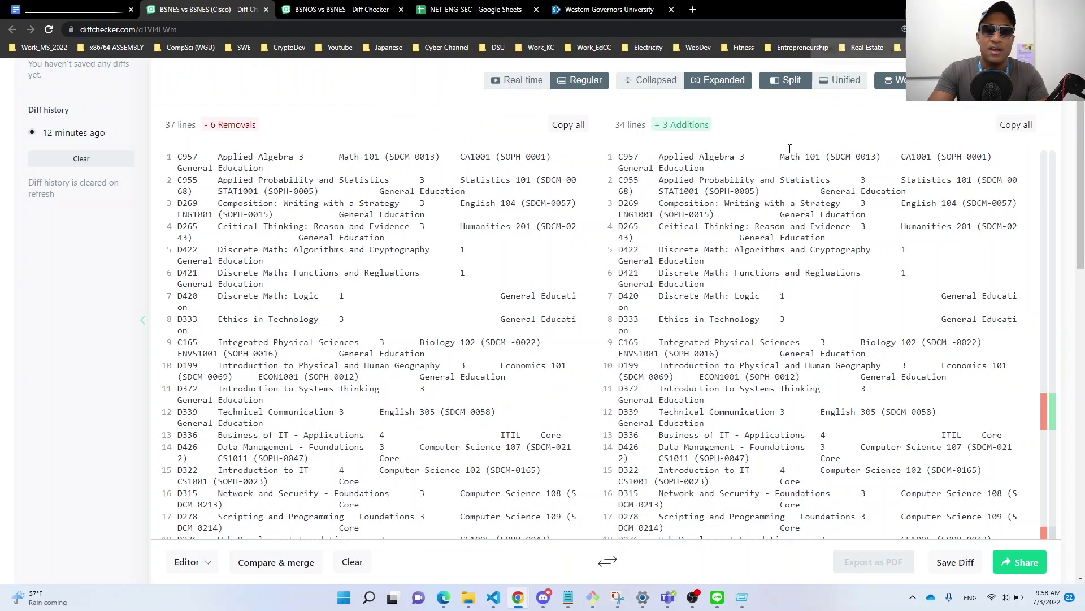
scroll(756, 233, up, 2)
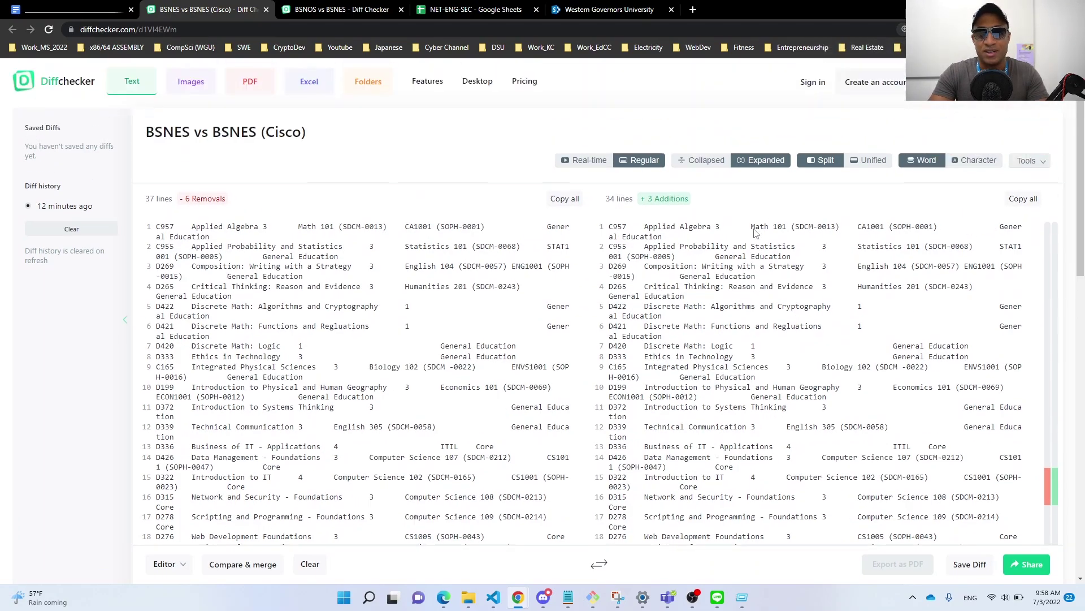
scroll(755, 231, down, 1)
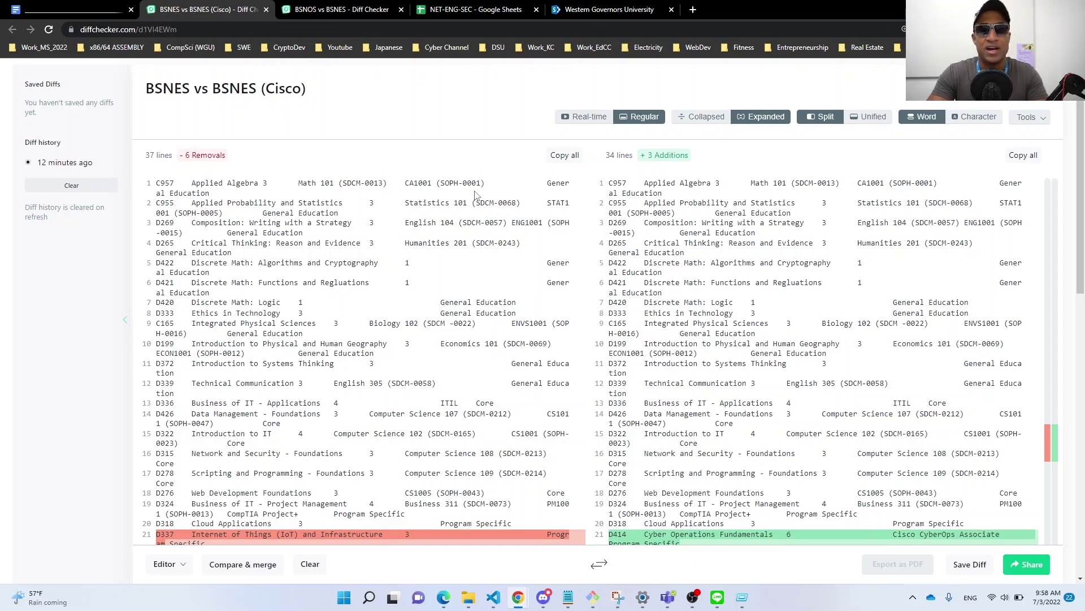
scroll(537, 449, down, 6)
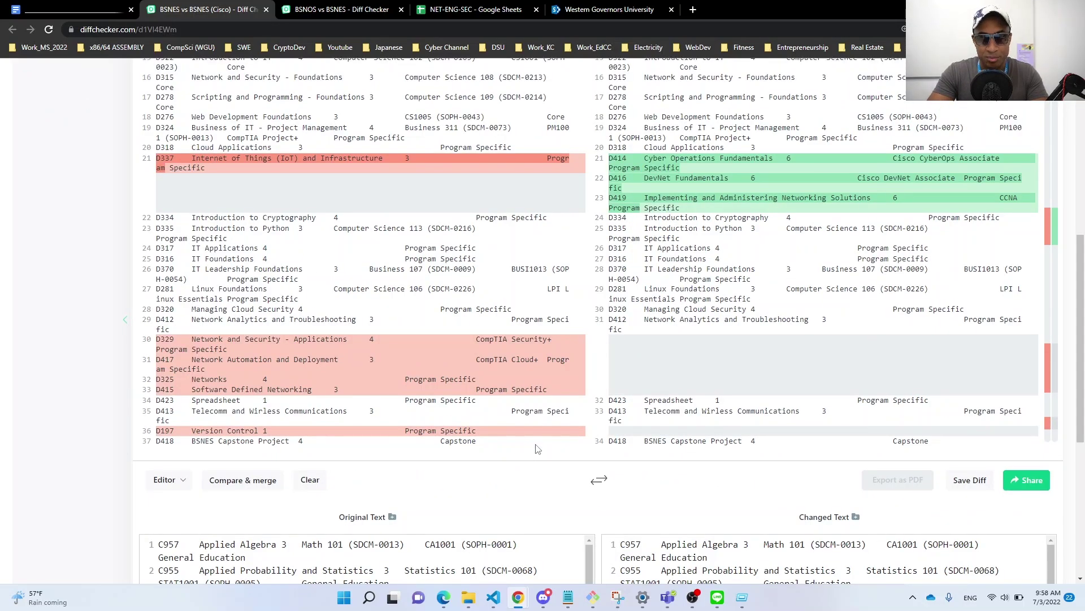
scroll(537, 450, down, 1)
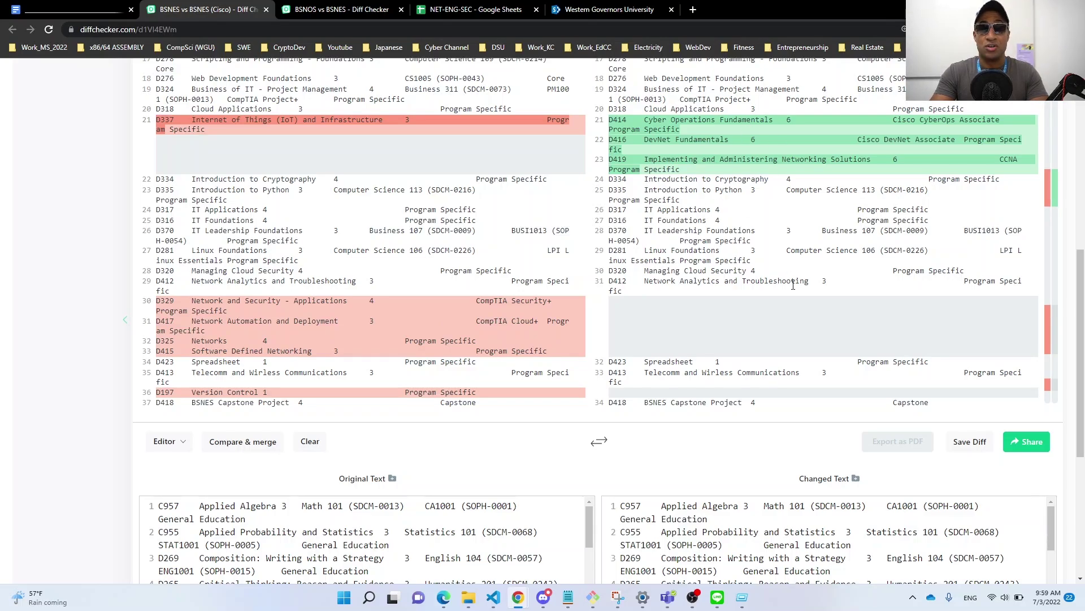
Step: Highlight the discrete math and ethics courses on lines 5–8, then switch to the NET-ENG-SEC sheet
scroll(793, 285, up, 6)
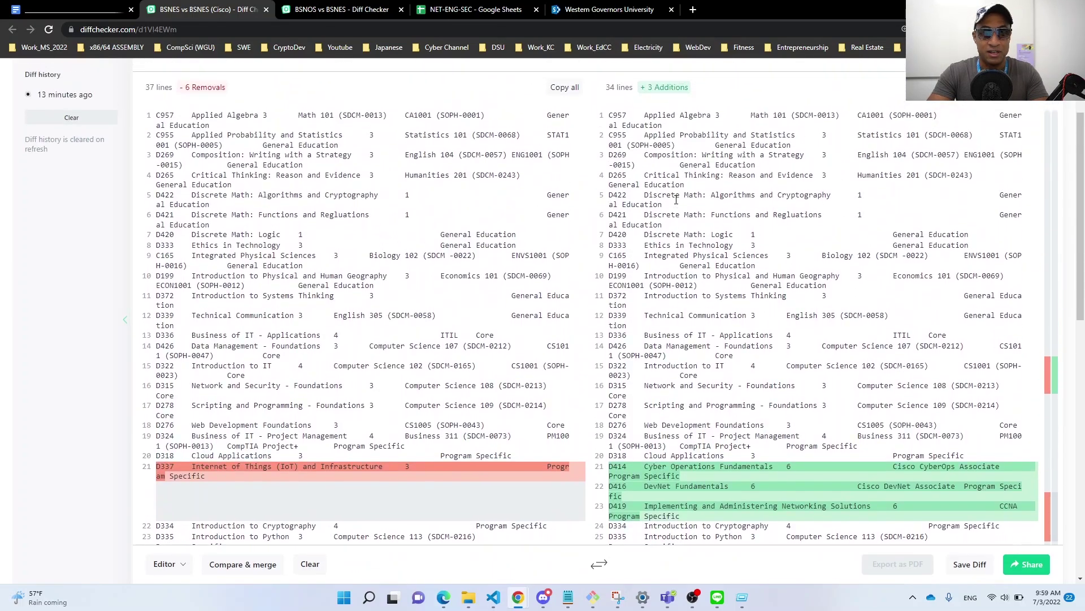
right_click(676, 199)
click(201, 195)
drag(157, 194, 313, 244)
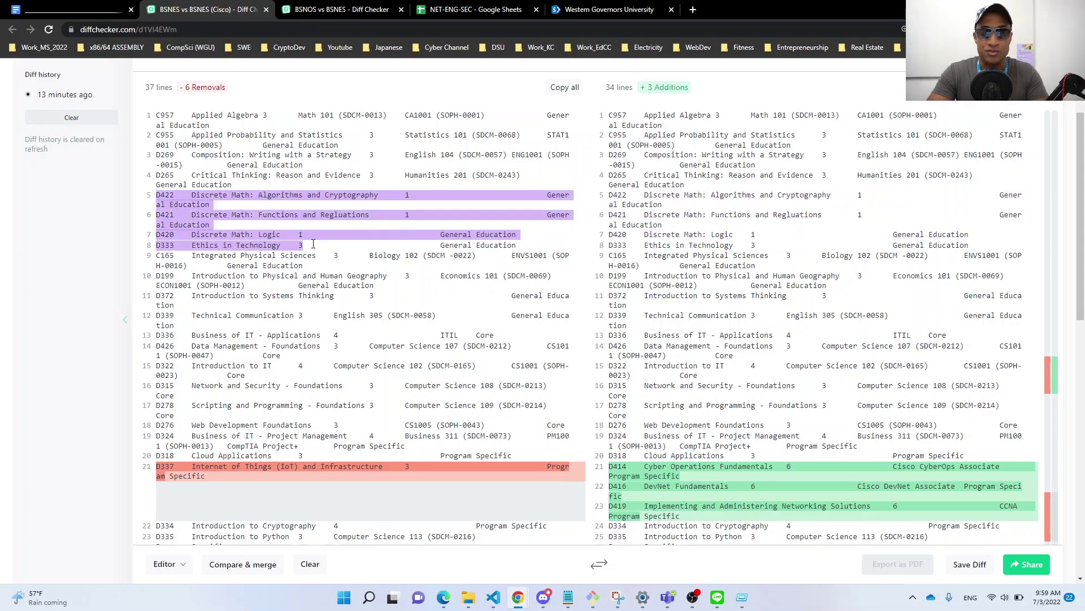
click(314, 244)
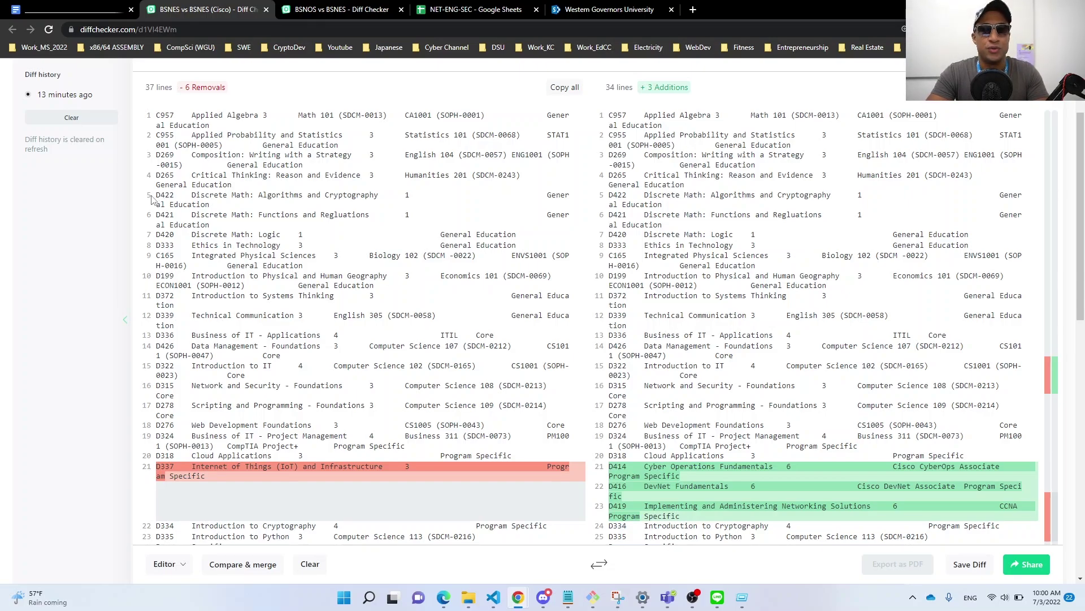
drag(151, 199, 290, 242)
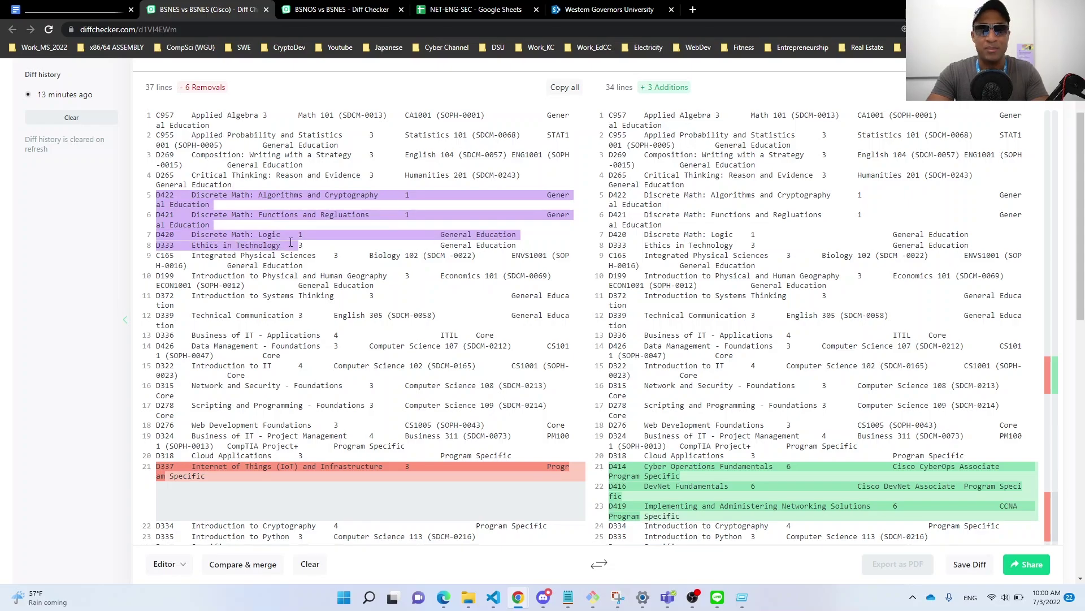
click(334, 250)
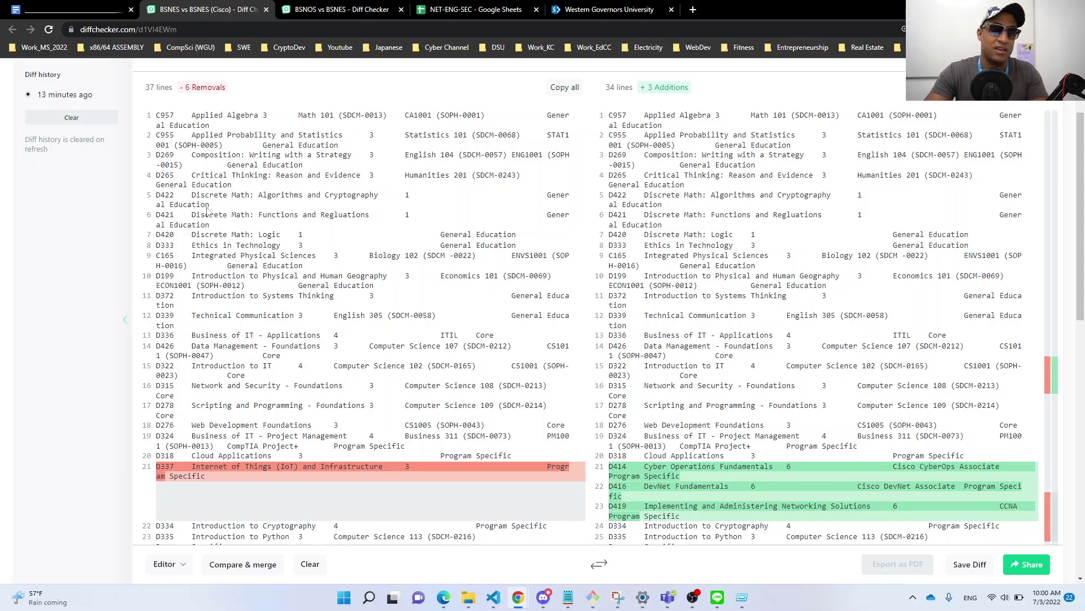
drag(162, 195, 570, 238)
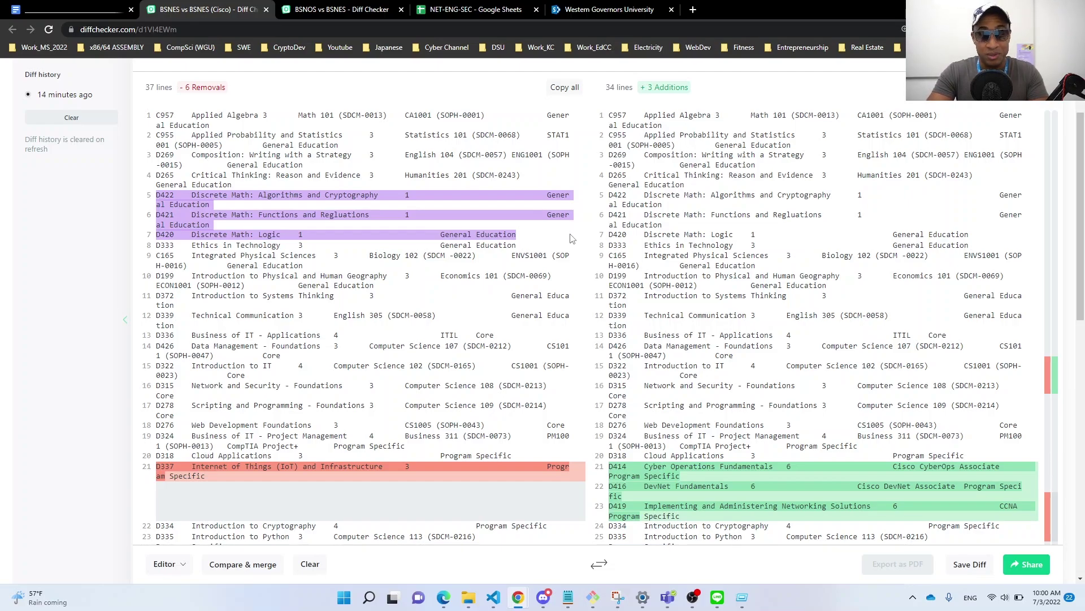
key(ctrl+4)
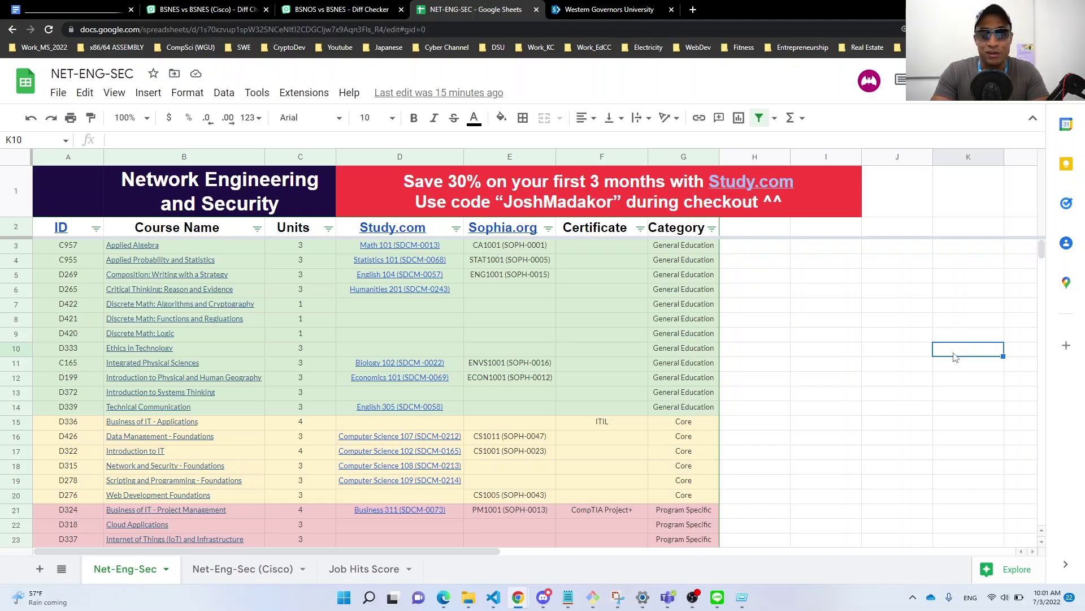
Step: Flip to the Net-Eng-Sec (Cisco) sheet and back to the Net-Eng-Sec sheet
click(834, 485)
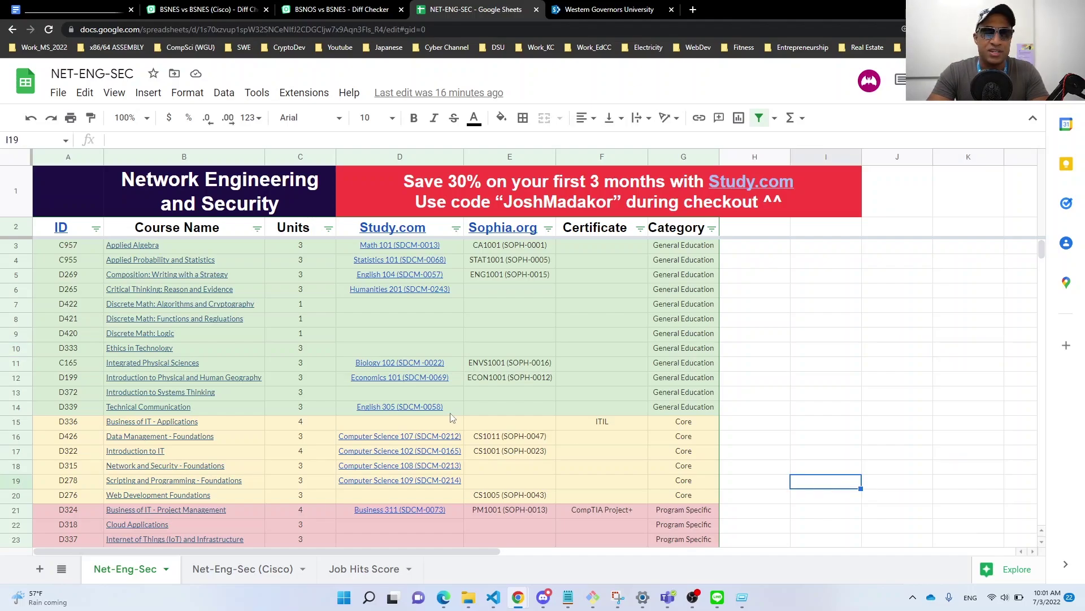
mouse_move(452, 417)
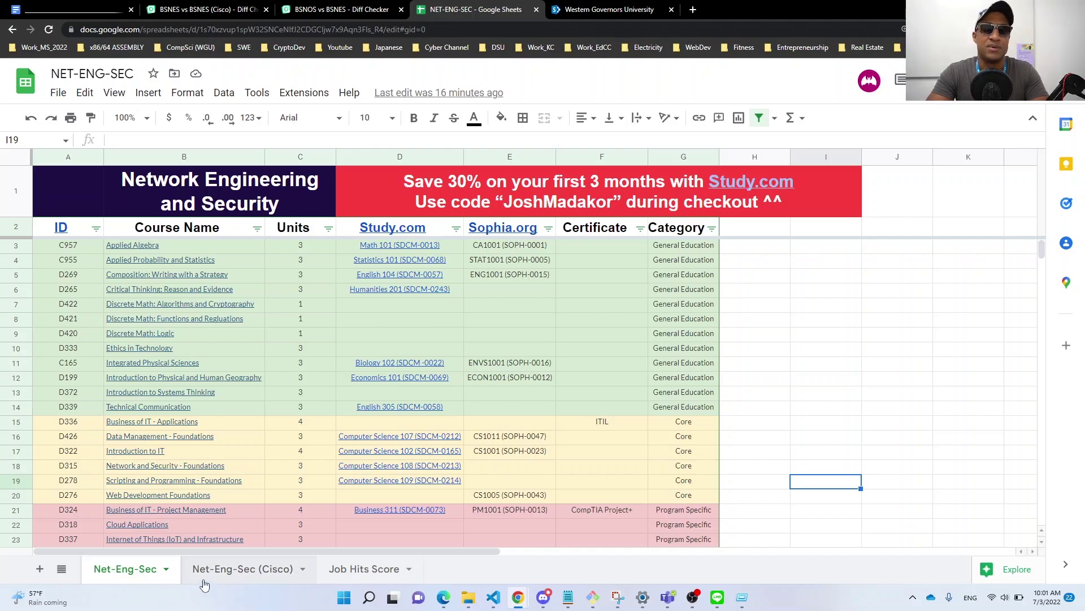
click(242, 568)
click(144, 570)
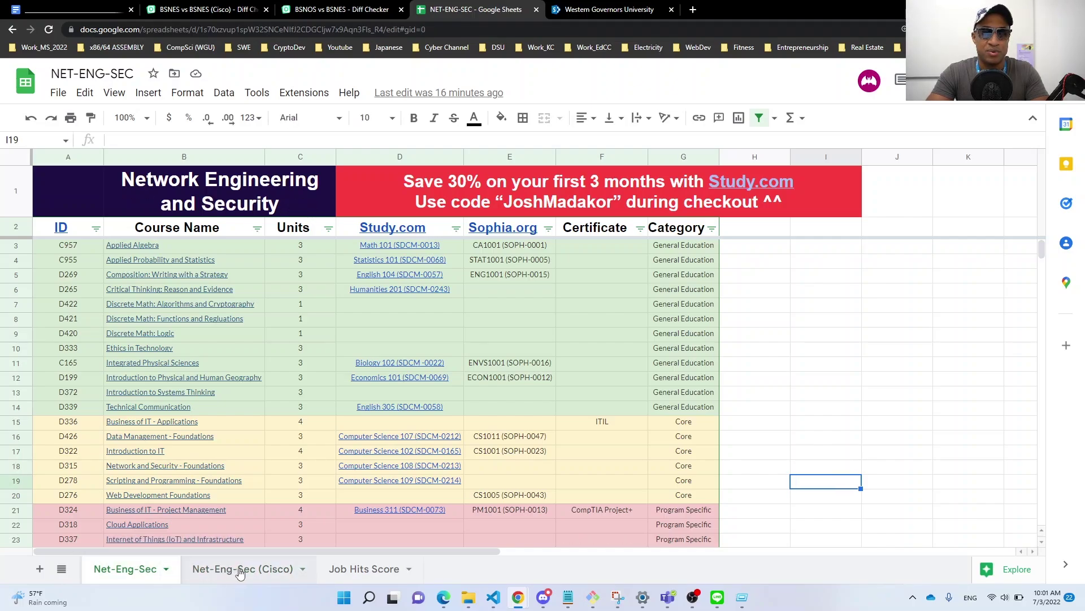
click(201, 572)
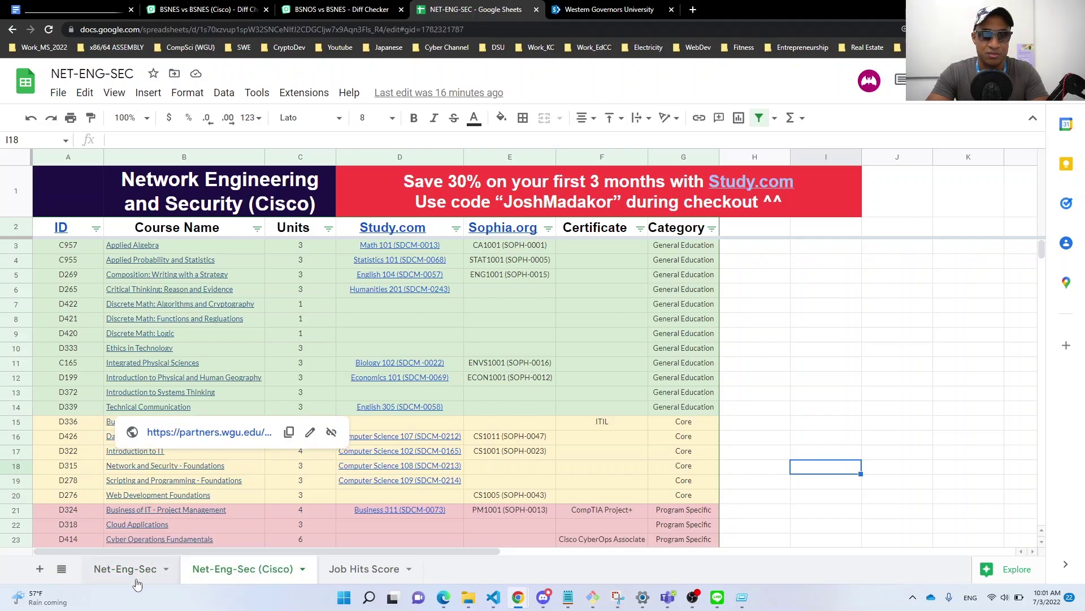
click(141, 569)
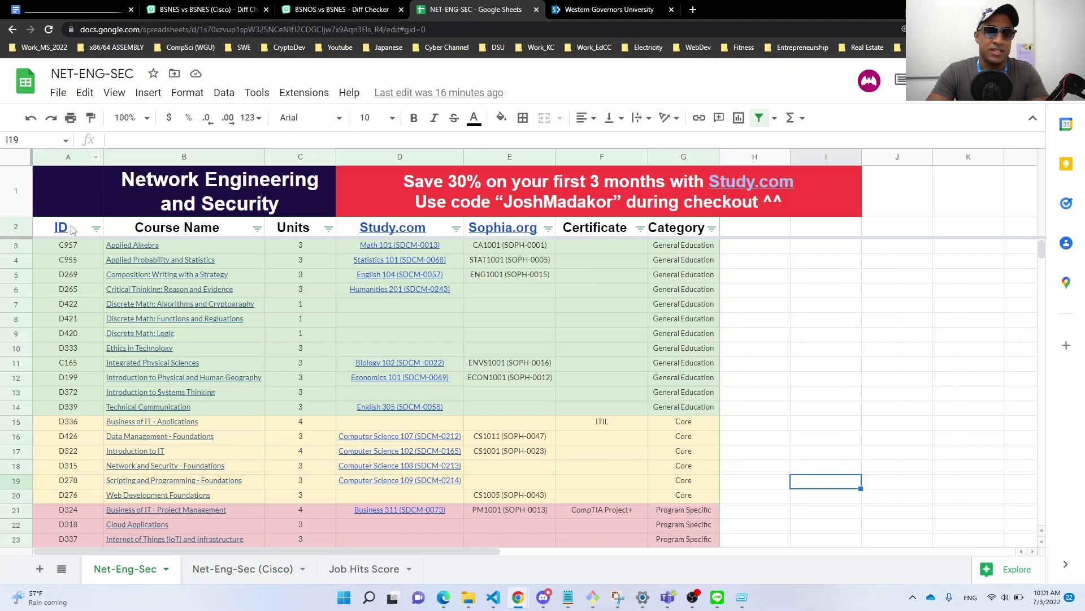
Step: Point out the D333 and D265 course IDs in the Net-Eng-Sec table
mouse_move(72, 237)
click(73, 351)
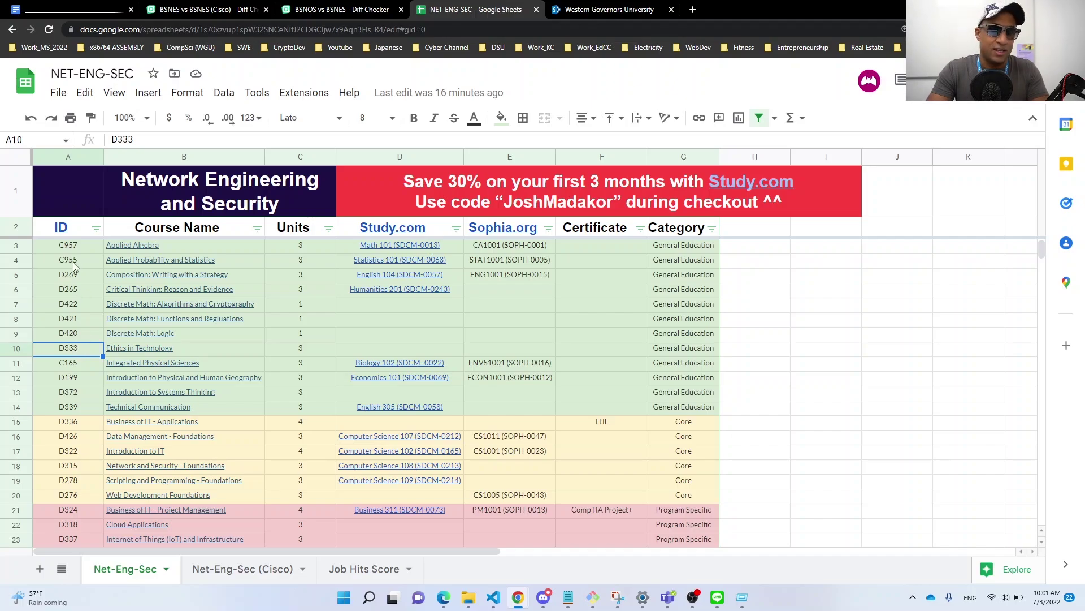
click(75, 293)
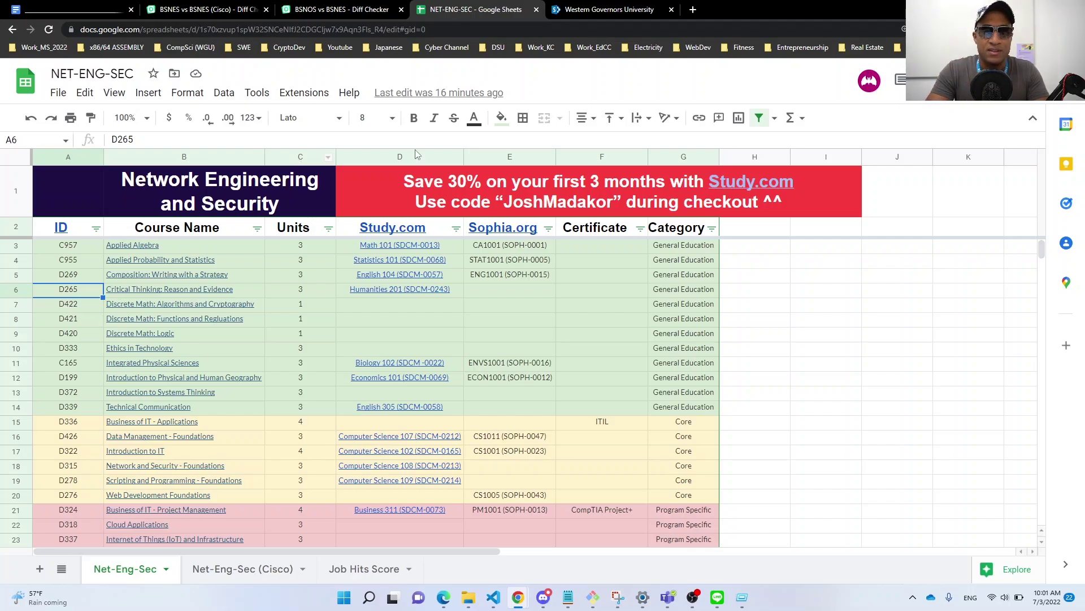
click(591, 351)
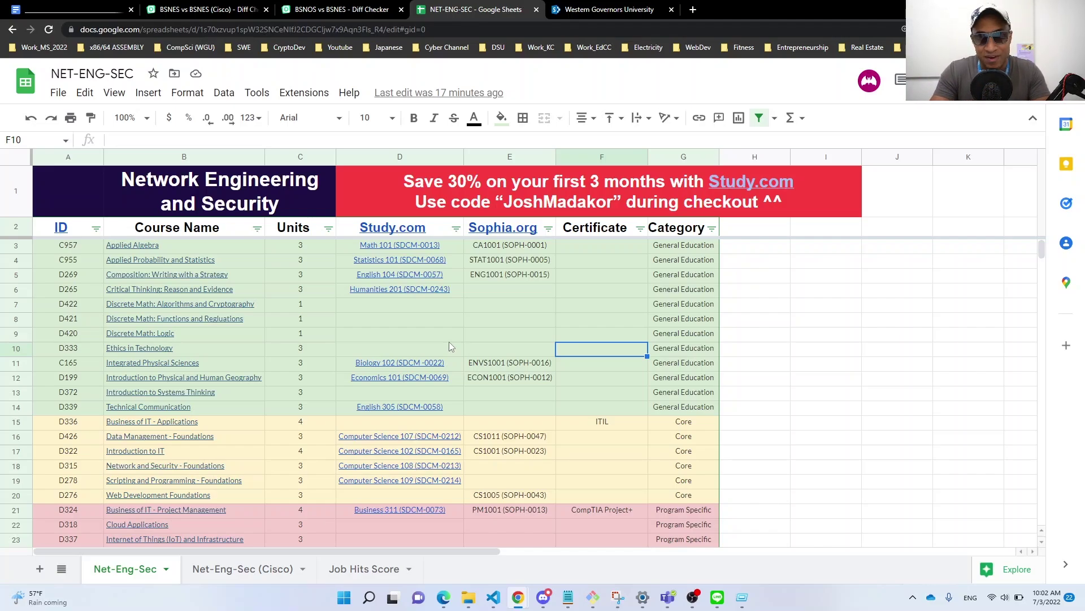
Step: Open Study.com's ACE Approved courses for BS Network Engineering and Security under College of Information Technology
key(ctrl+Tab)
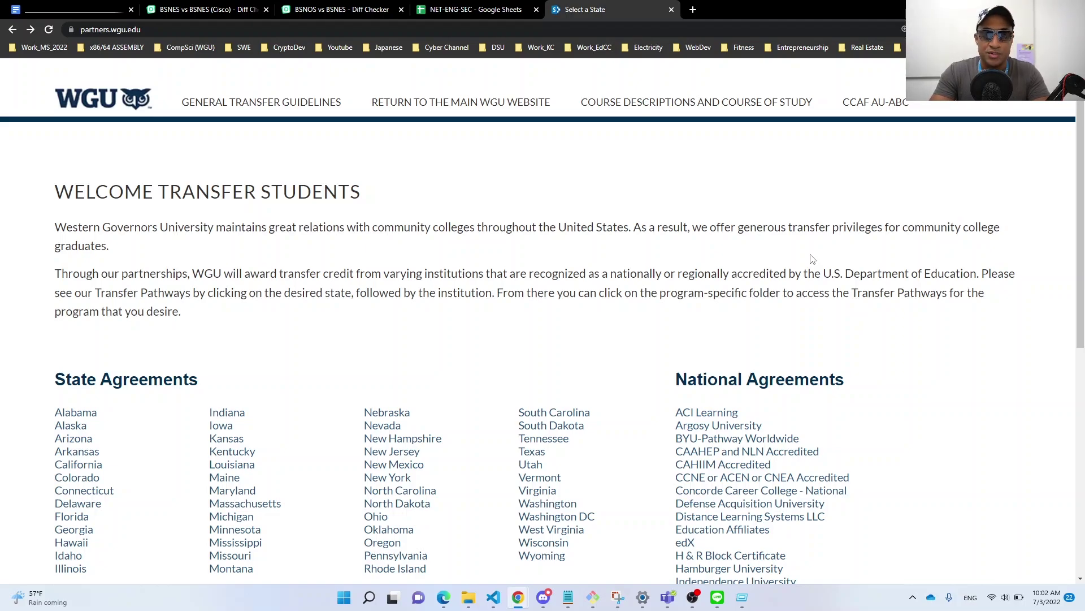
scroll(858, 323, down, 3)
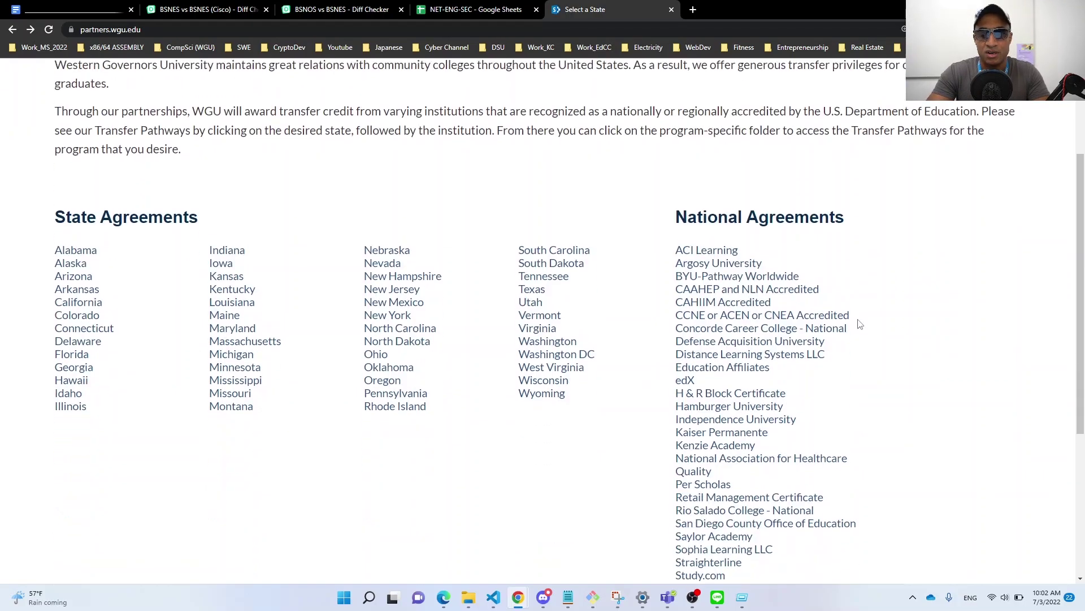
scroll(739, 353, down, 2)
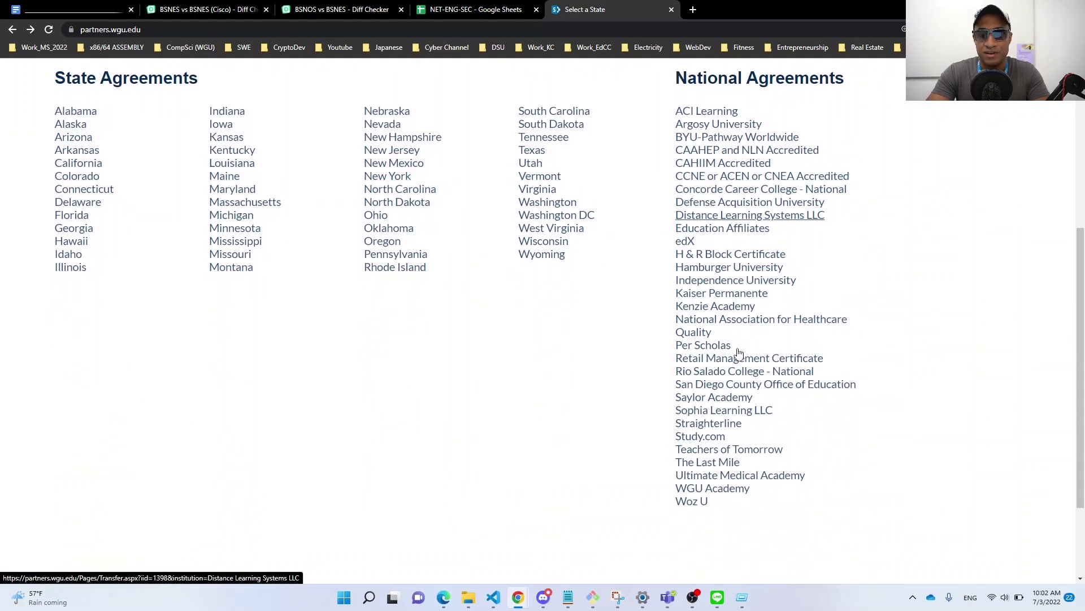
click(711, 441)
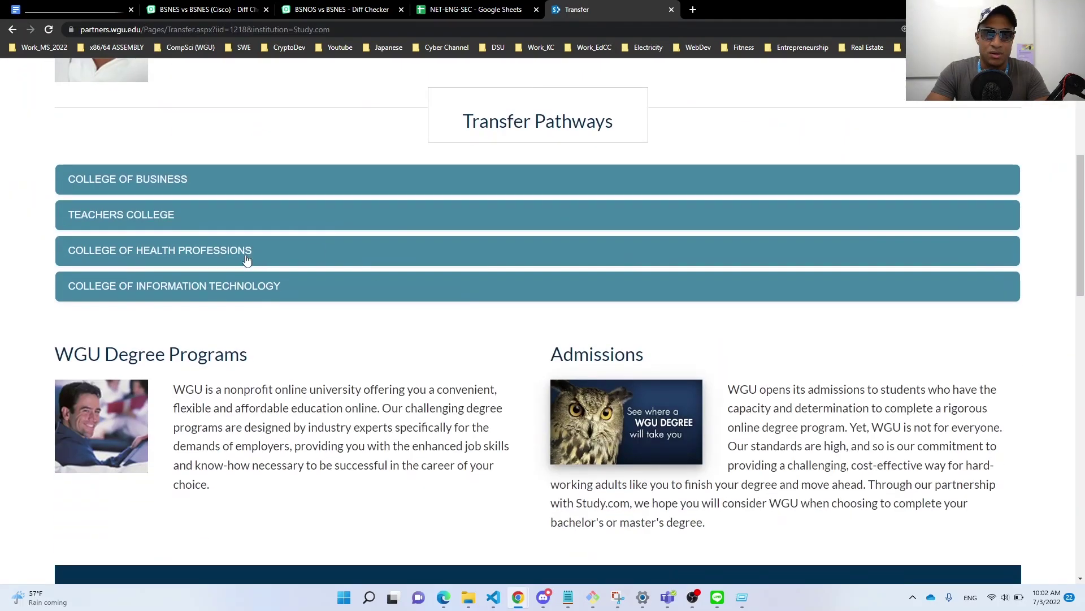
click(186, 287)
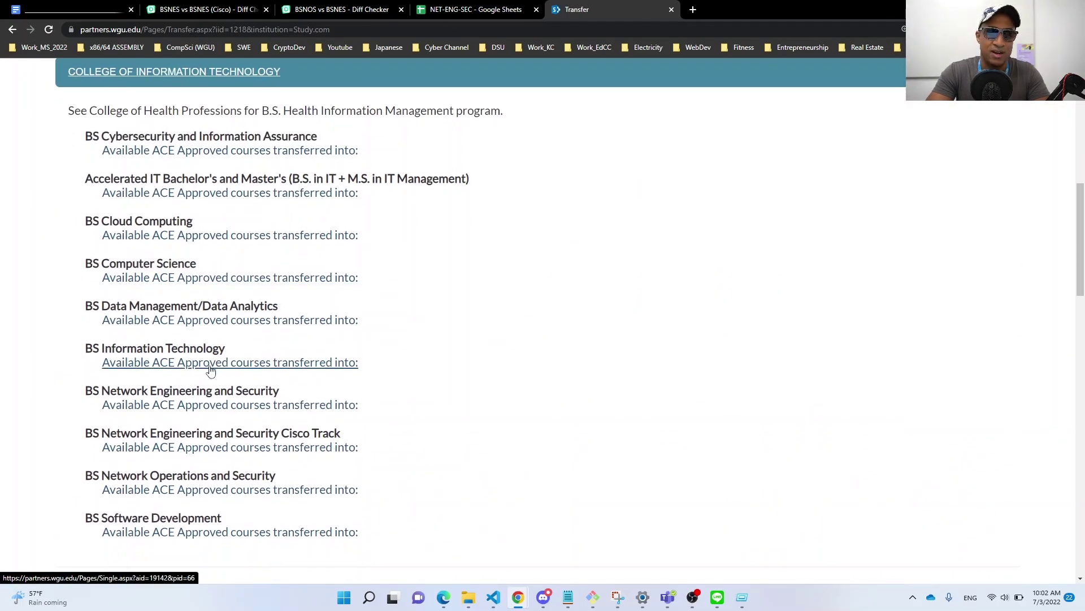
click(207, 407)
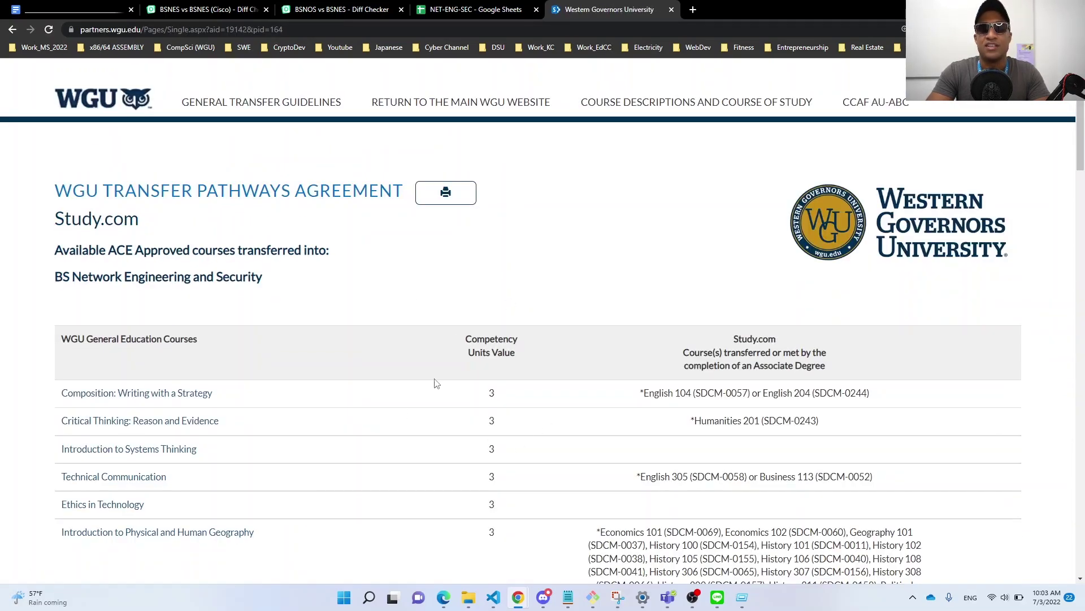
Step: Back in NET-ENG-SEC, inspect the Applied Algebra Sophia.org code CA1001 (SOPH-0001) without changing it
click(462, 11)
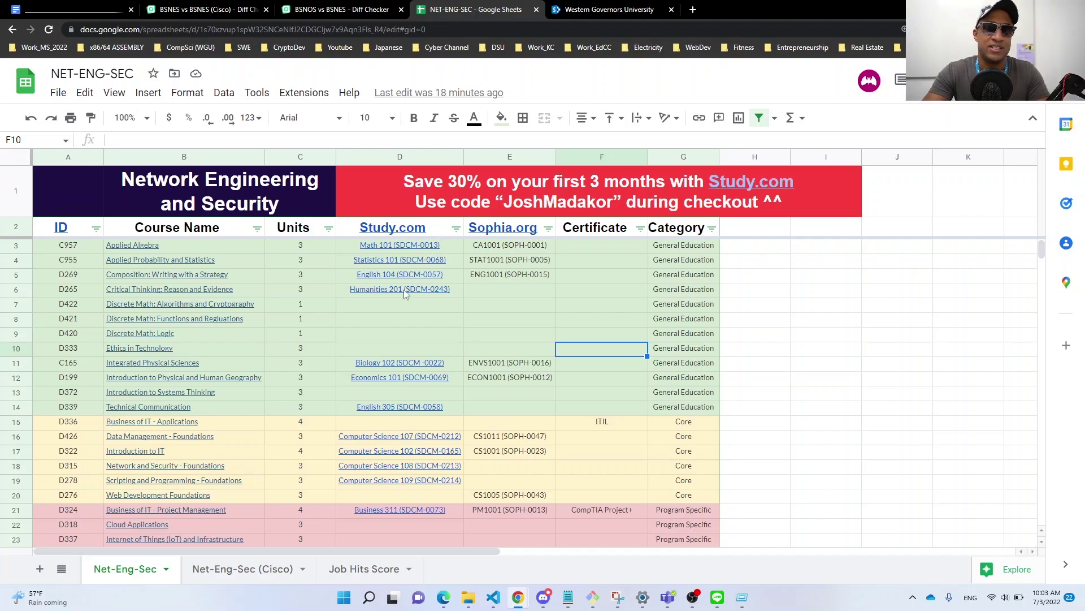
click(457, 249)
click(497, 248)
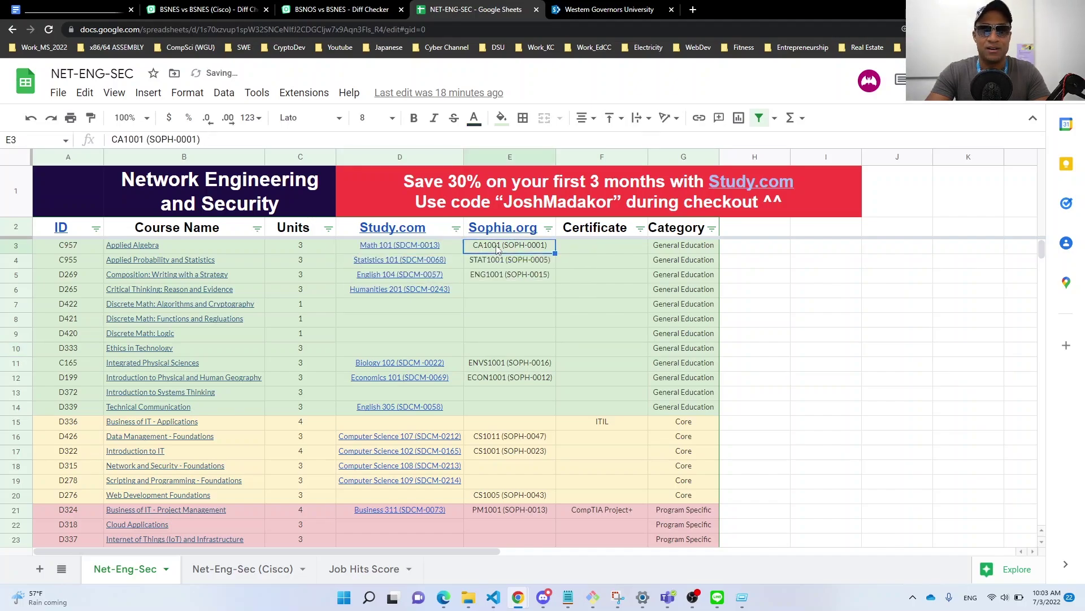
double_click(497, 248)
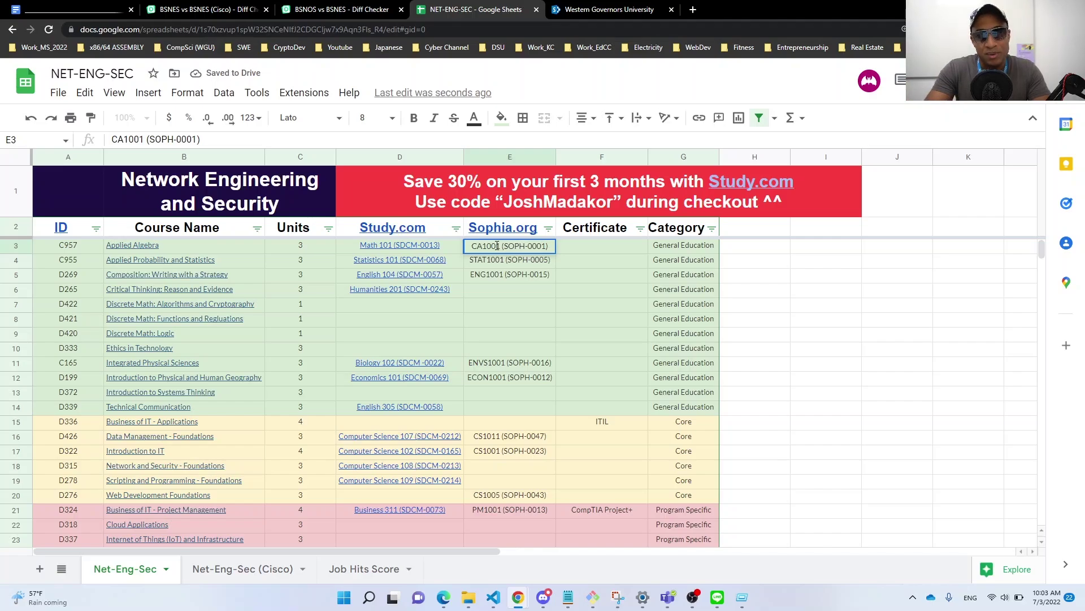
click(859, 327)
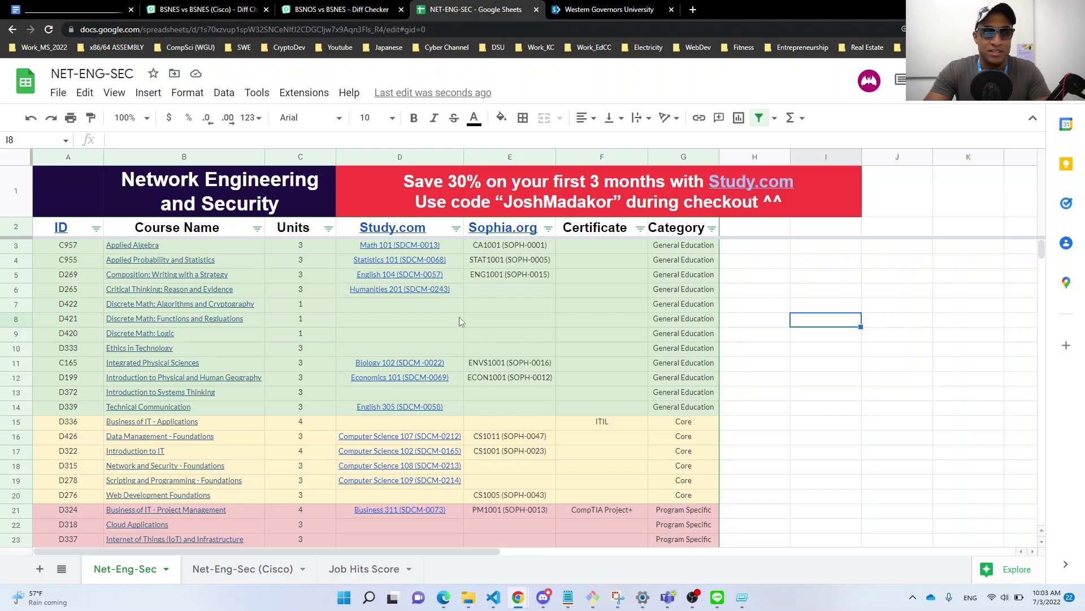
Step: Scroll down and inspect the empty Sophia.org and Certificate cells in rows 7–8
mouse_move(423, 452)
scroll(423, 453, down, 1)
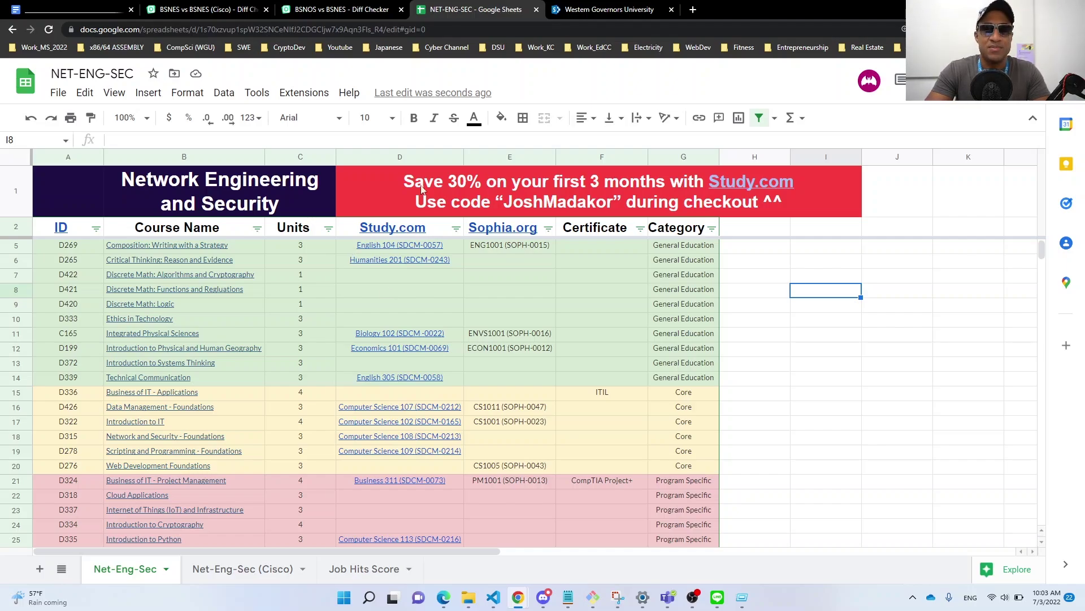
right_click(636, 293)
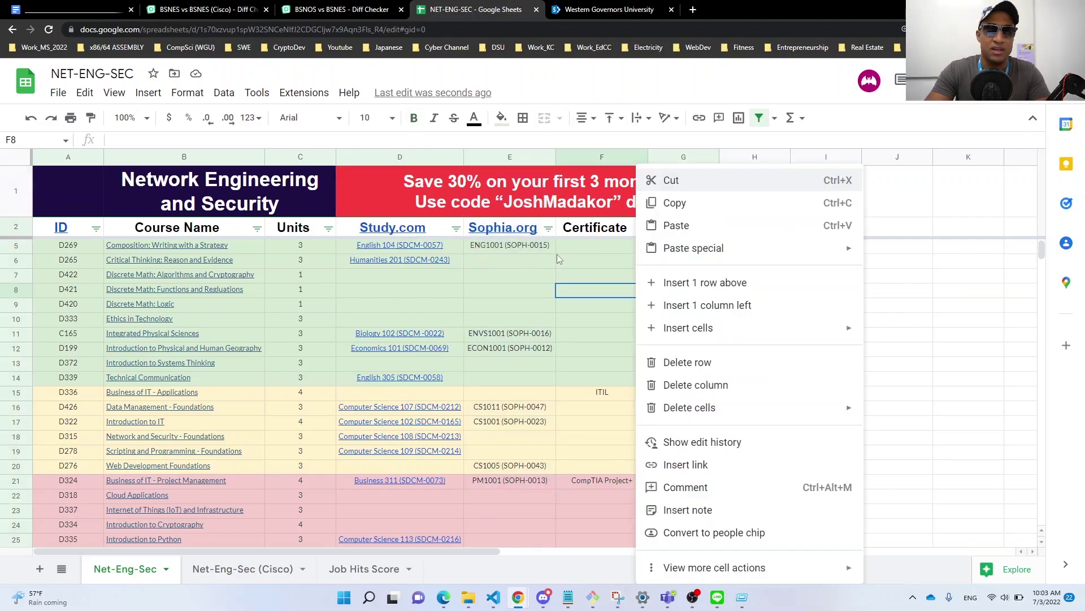
click(525, 249)
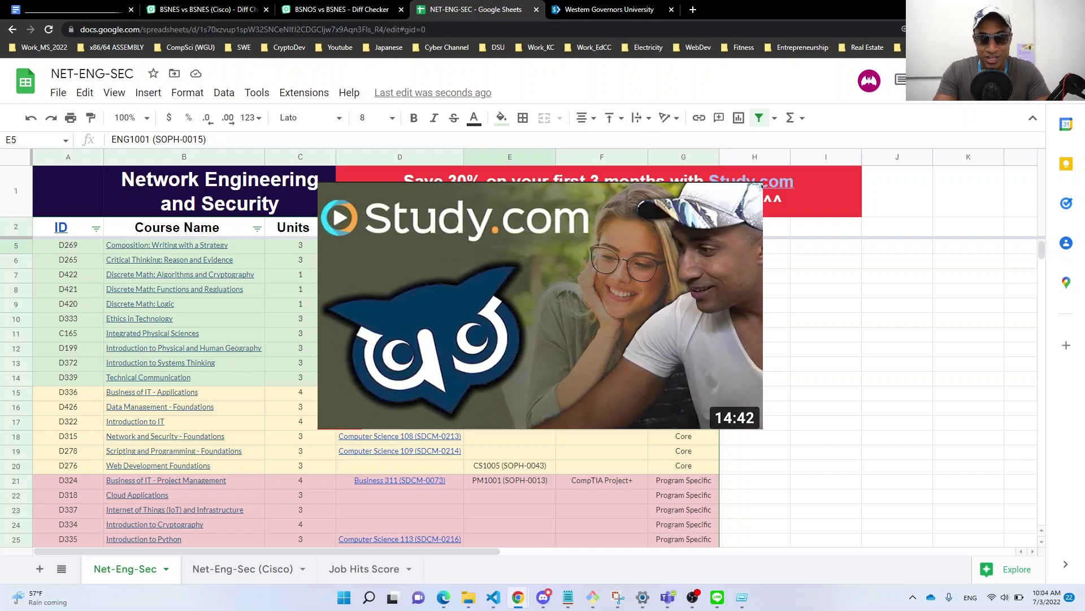
click(509, 274)
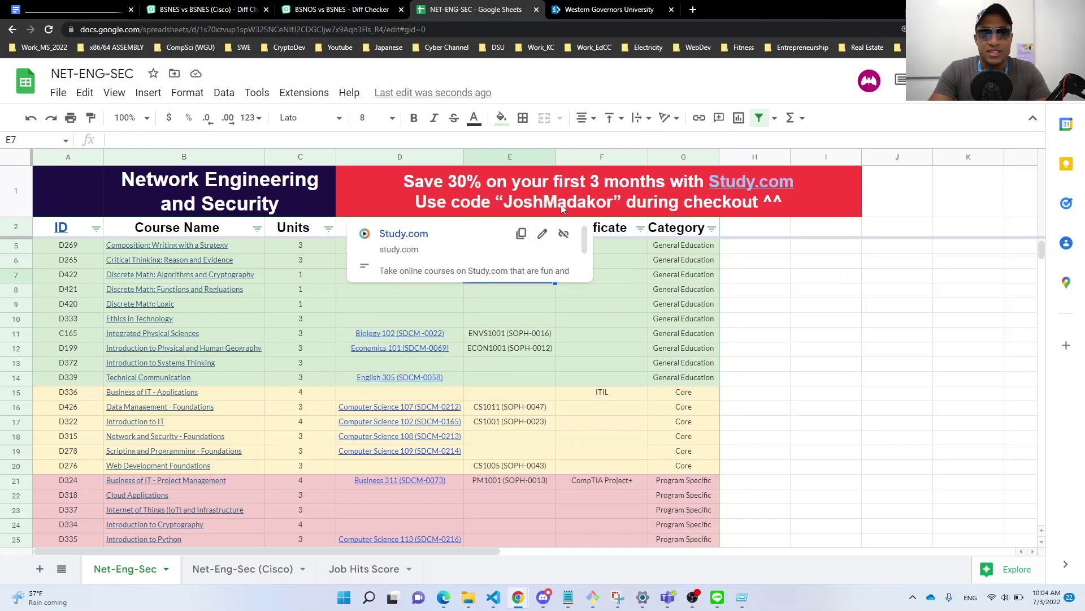
click(623, 292)
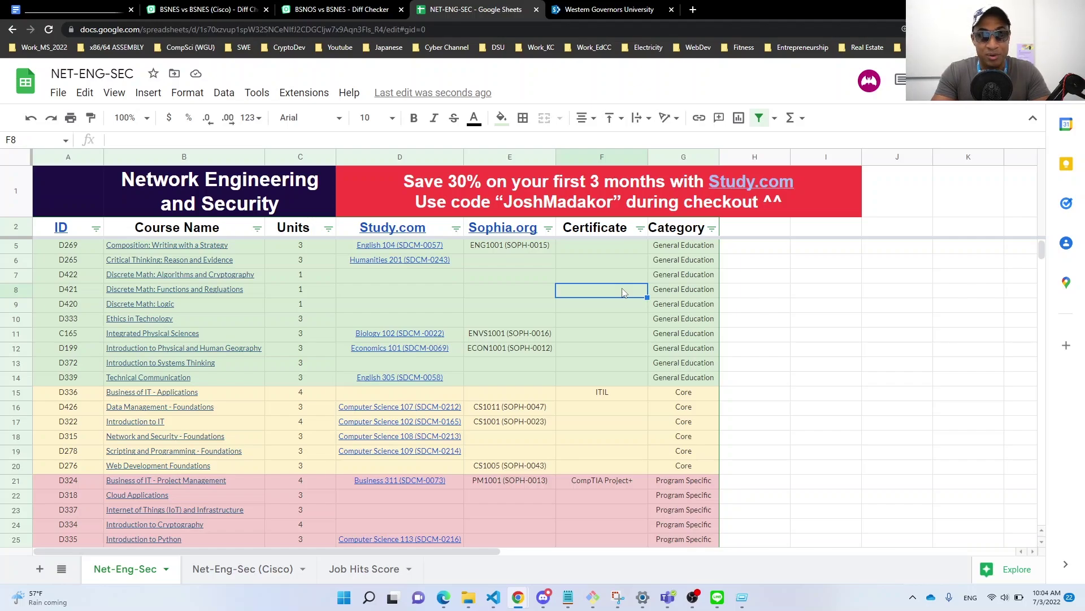
click(770, 291)
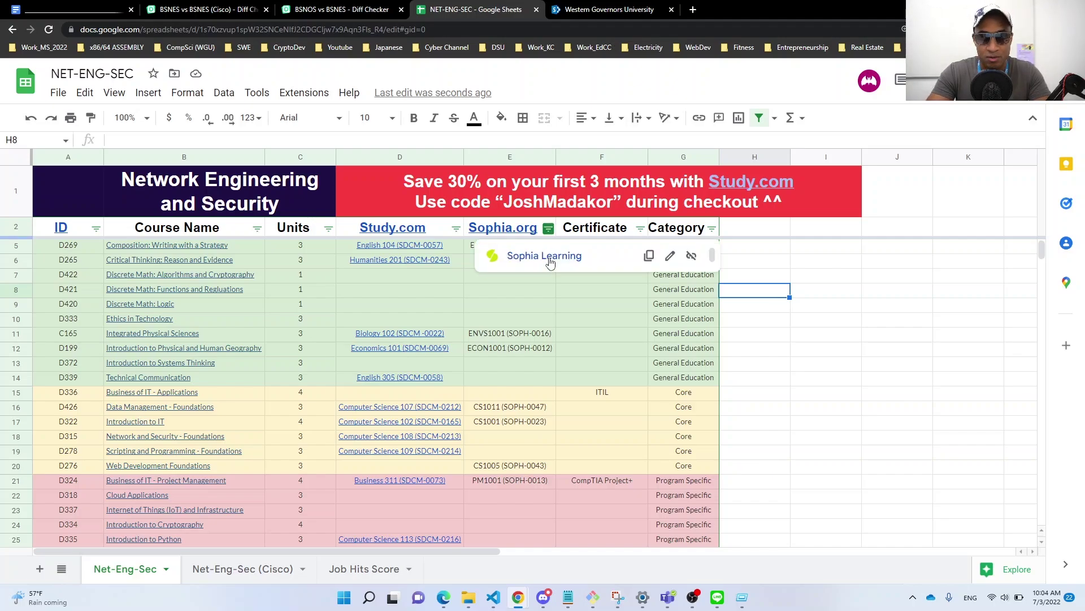
Step: Filter the Sophia.org column to (Blanks) only and check the remaining course count
click(547, 228)
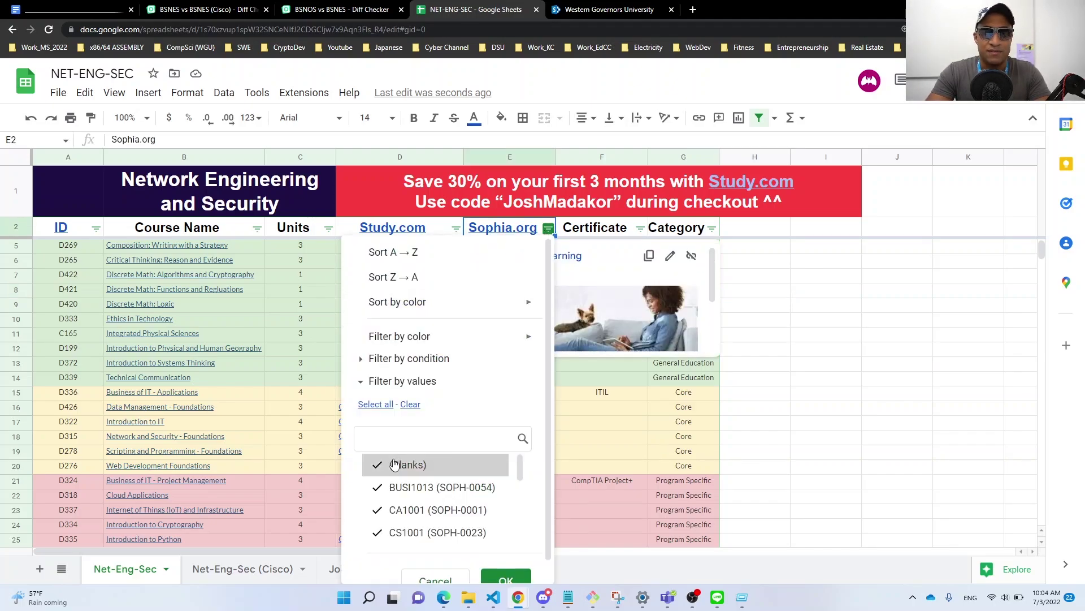
click(378, 464)
click(409, 404)
click(390, 465)
click(506, 578)
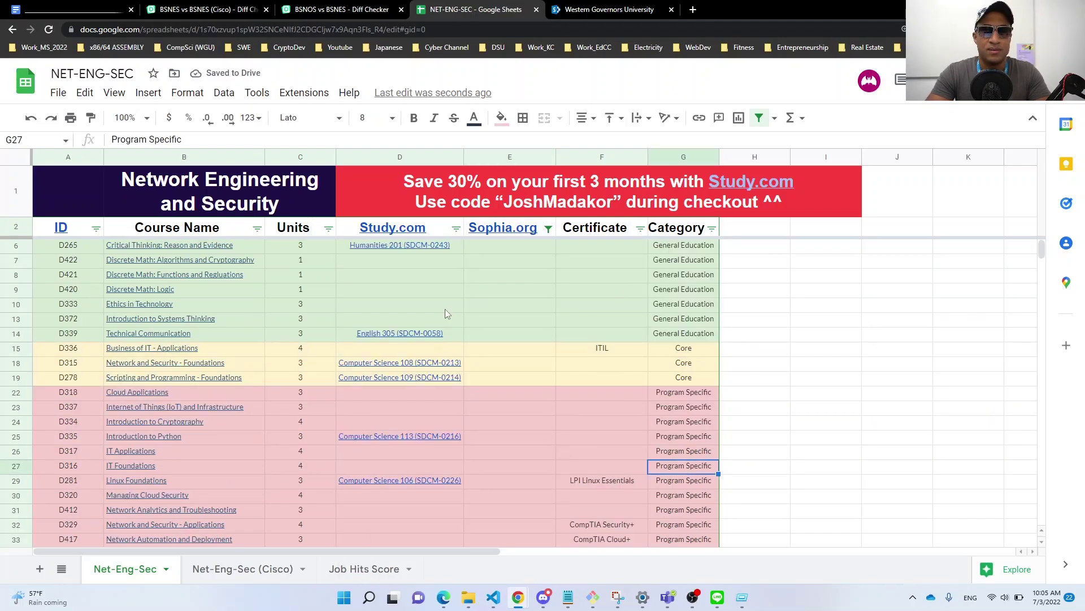
click(202, 157)
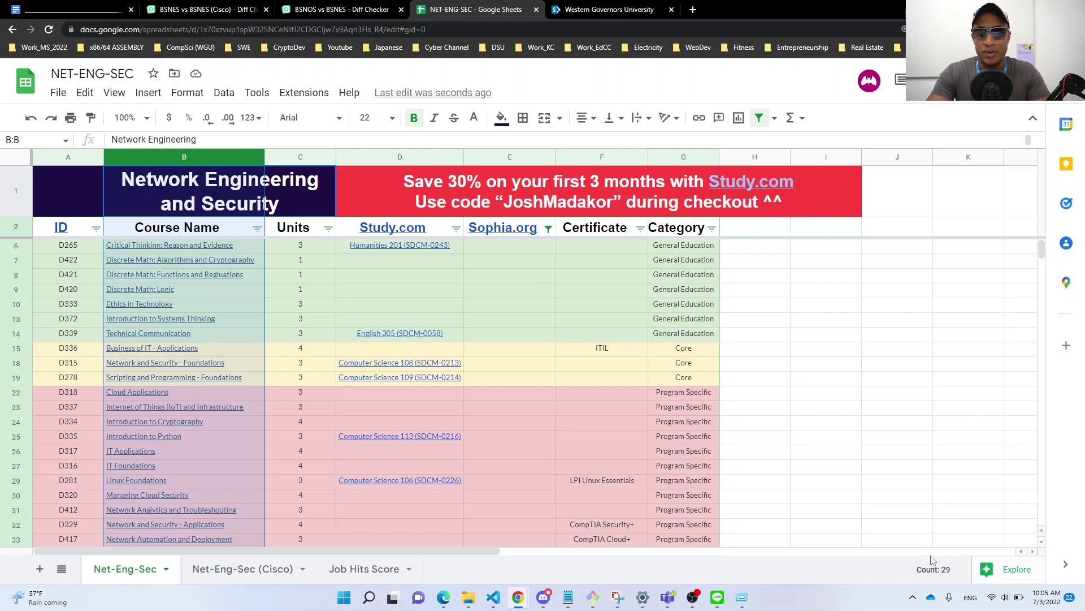
click(832, 446)
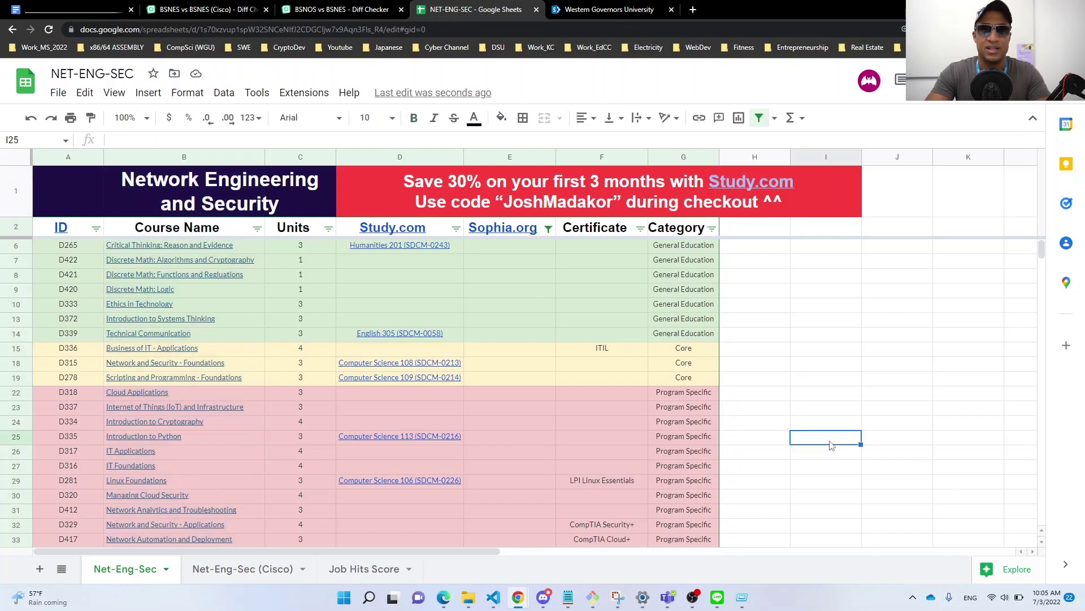
Step: Filter the Study.com column to (Blanks) only and recount the remaining courses
click(456, 229)
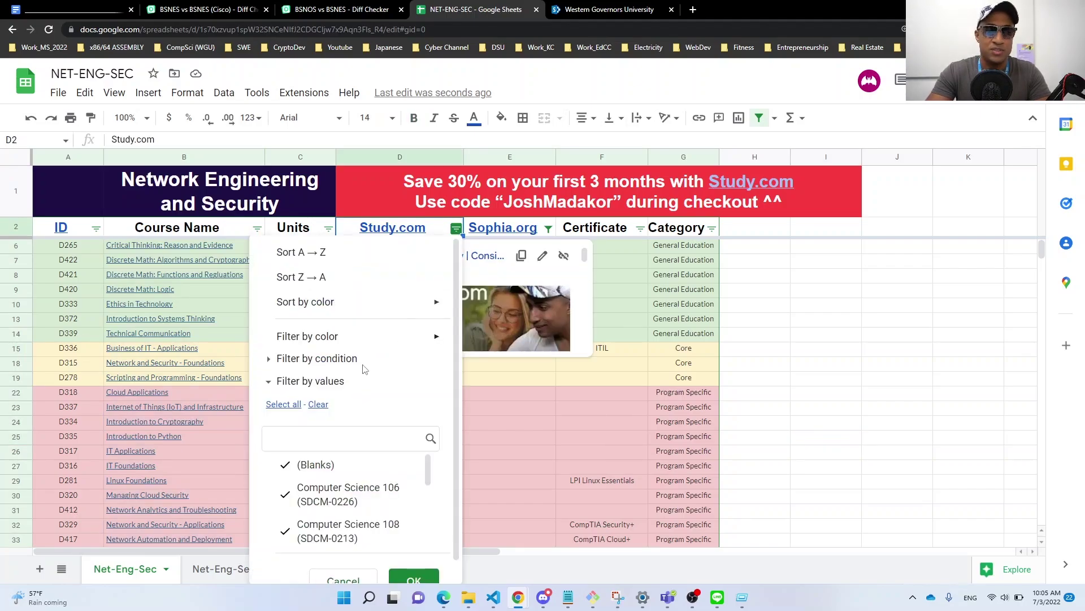
click(318, 406)
click(314, 465)
click(413, 580)
click(741, 464)
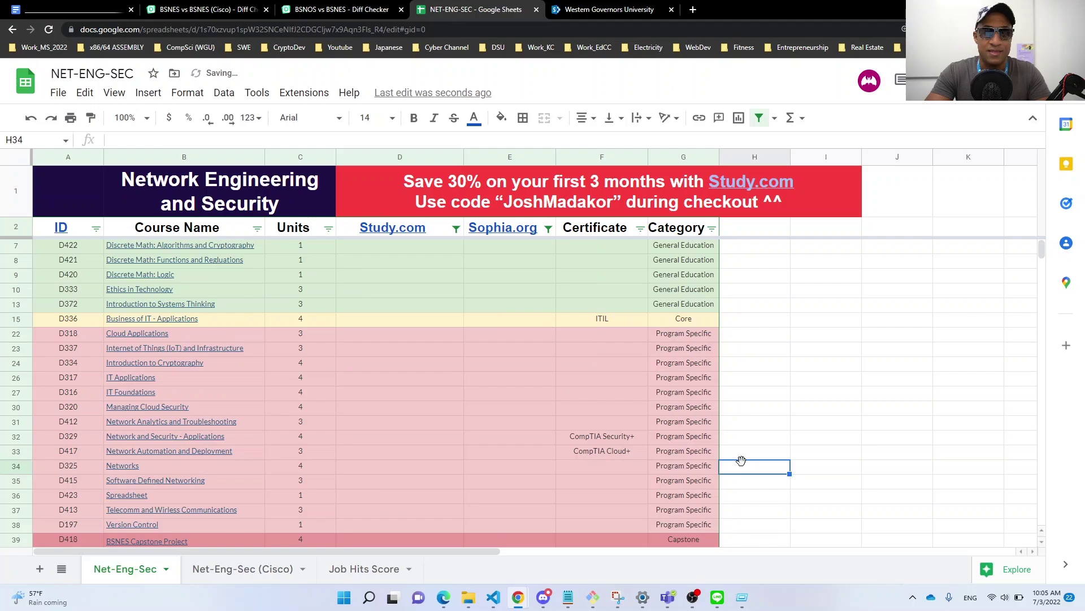
click(226, 157)
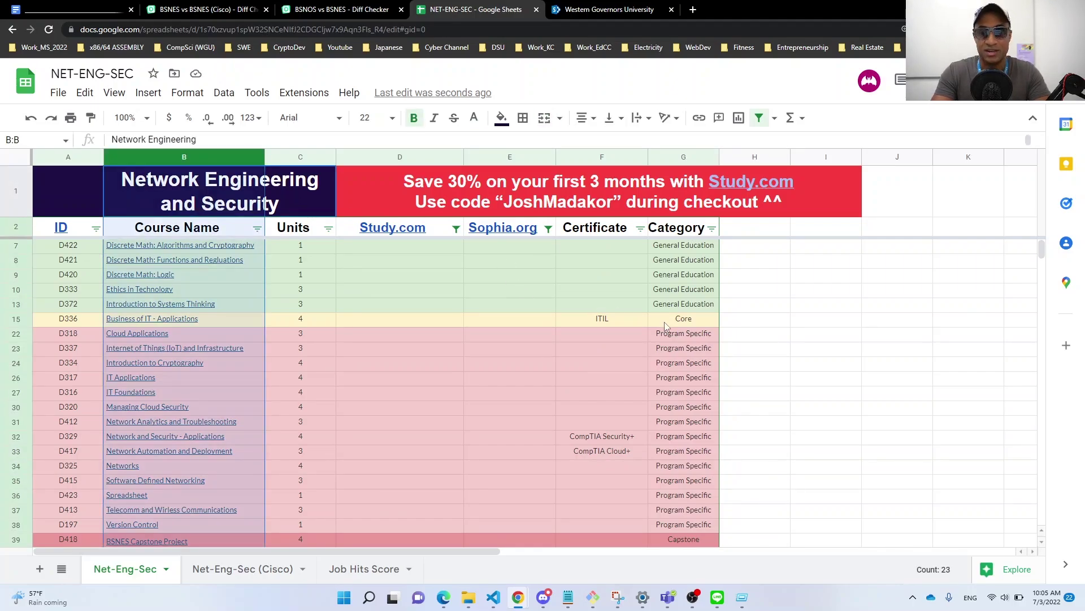
click(825, 407)
Step: Filter the Certificate column to (Blanks) only, leaving 18 courses
right_click(672, 396)
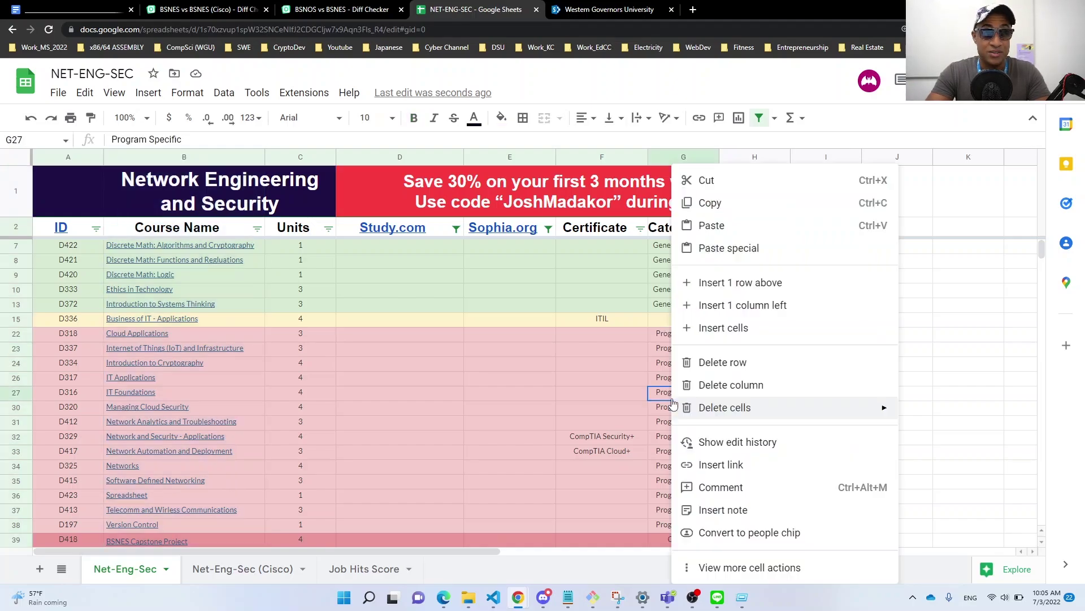
click(612, 286)
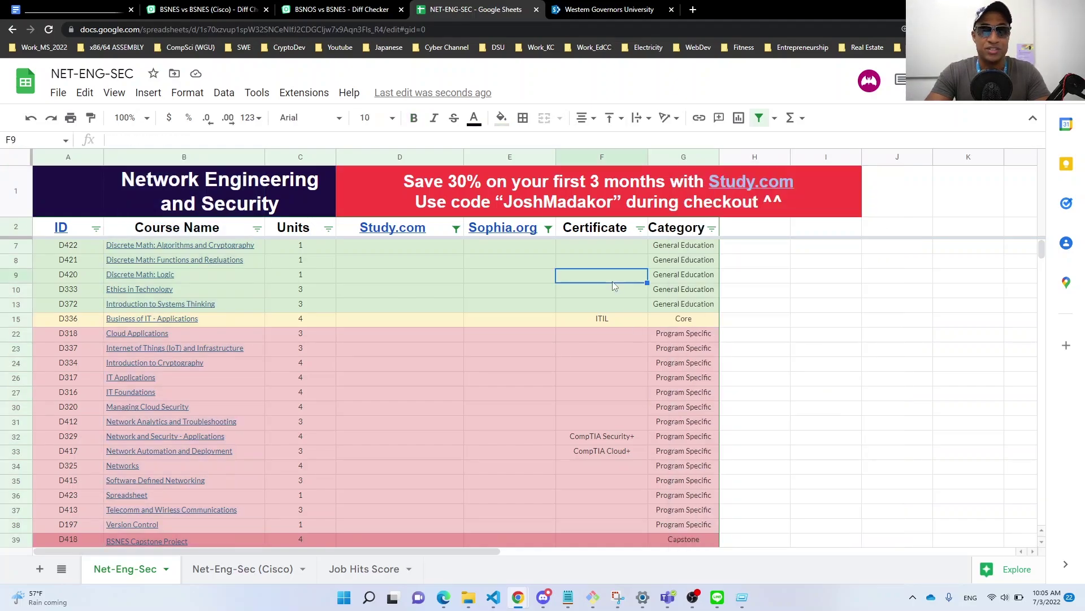
click(640, 229)
click(503, 403)
click(499, 465)
click(598, 580)
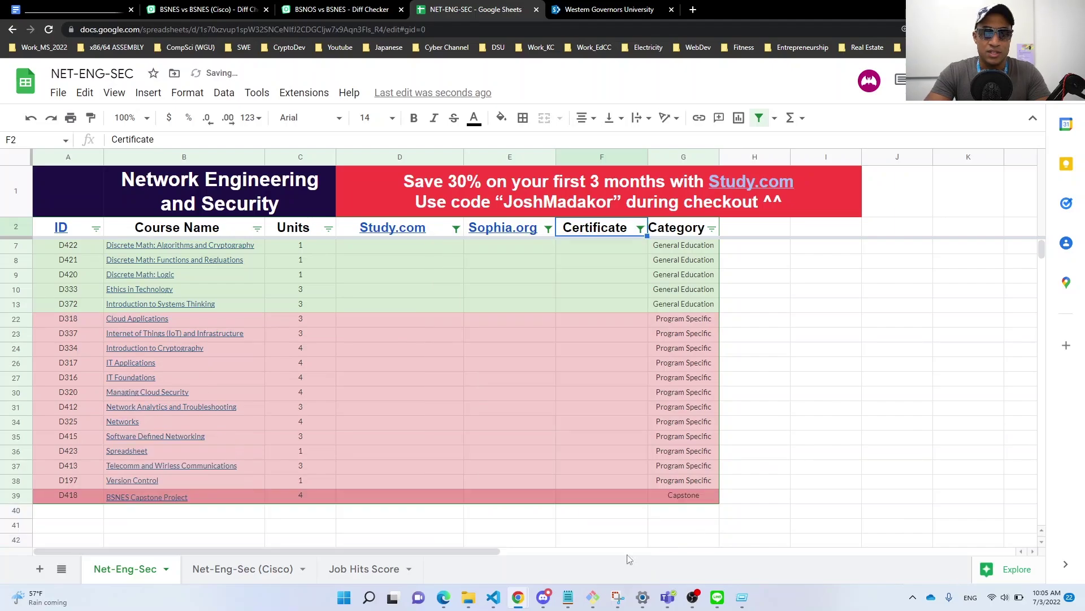
click(756, 516)
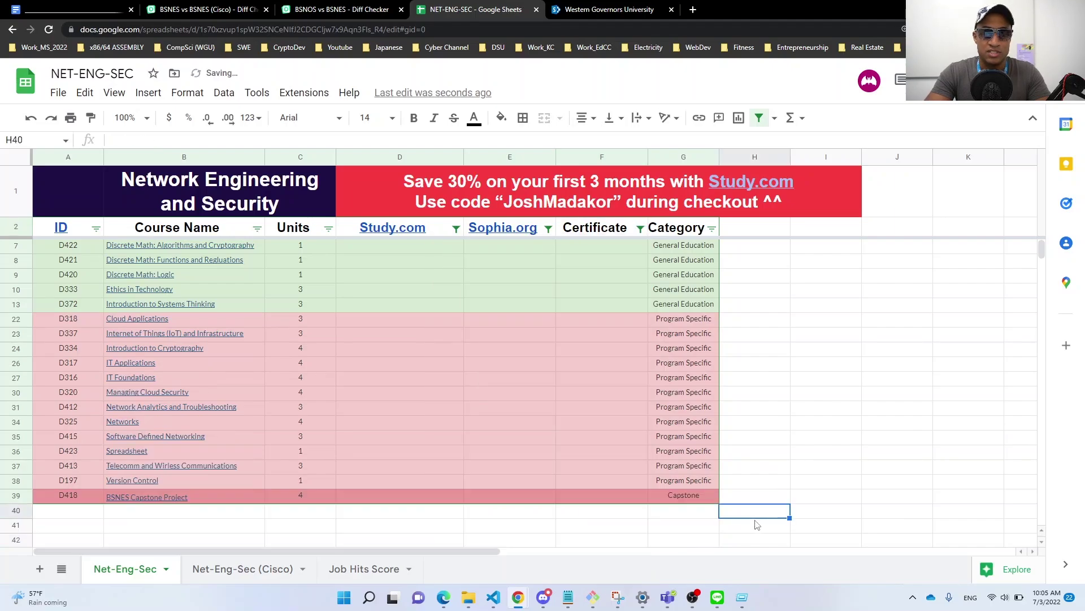
Step: Check the filtered course count, then restore the full unfiltered course list
click(196, 158)
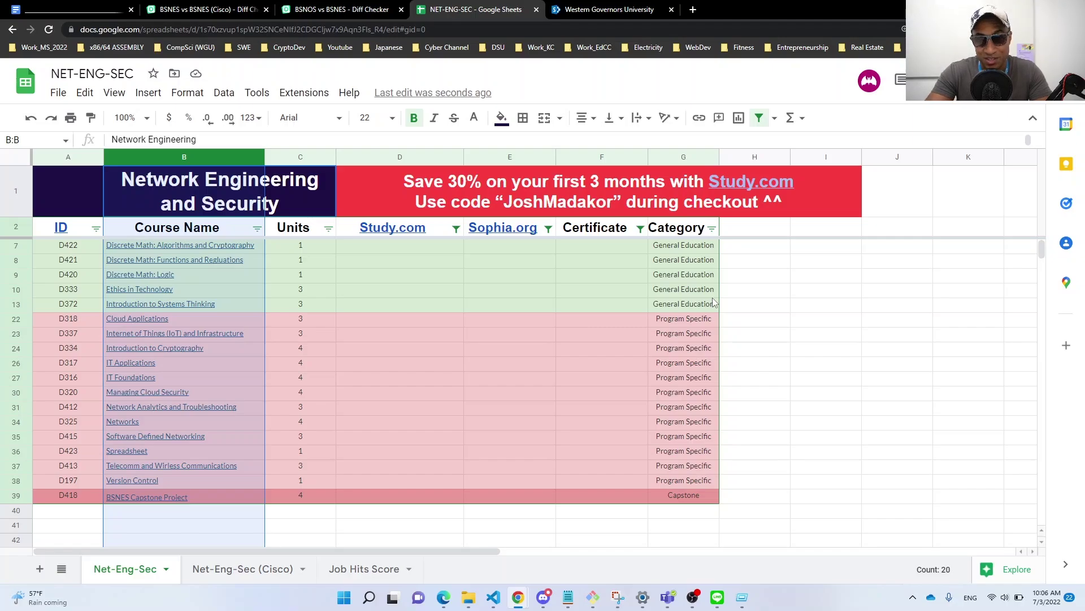
click(823, 408)
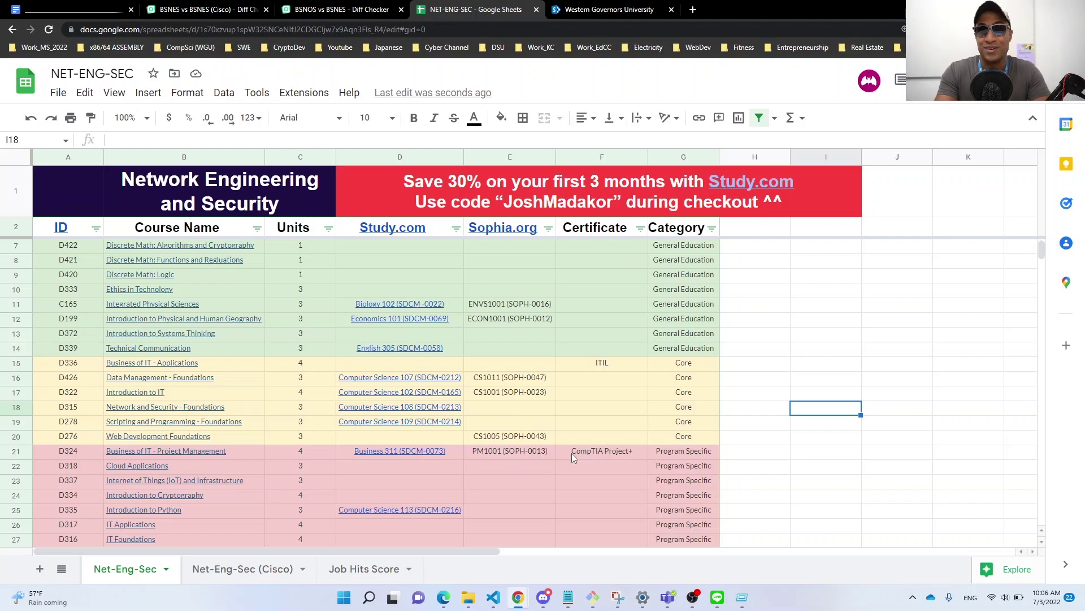
click(755, 276)
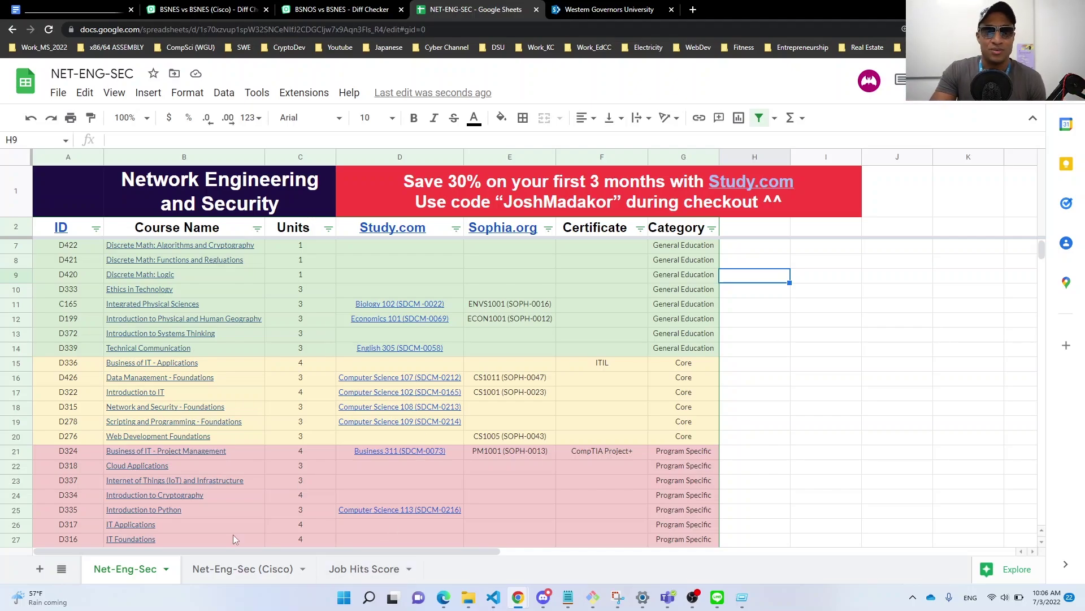
Step: Open Job Hits Score at 200% zoom and point out Total Hits and both track tables
click(360, 570)
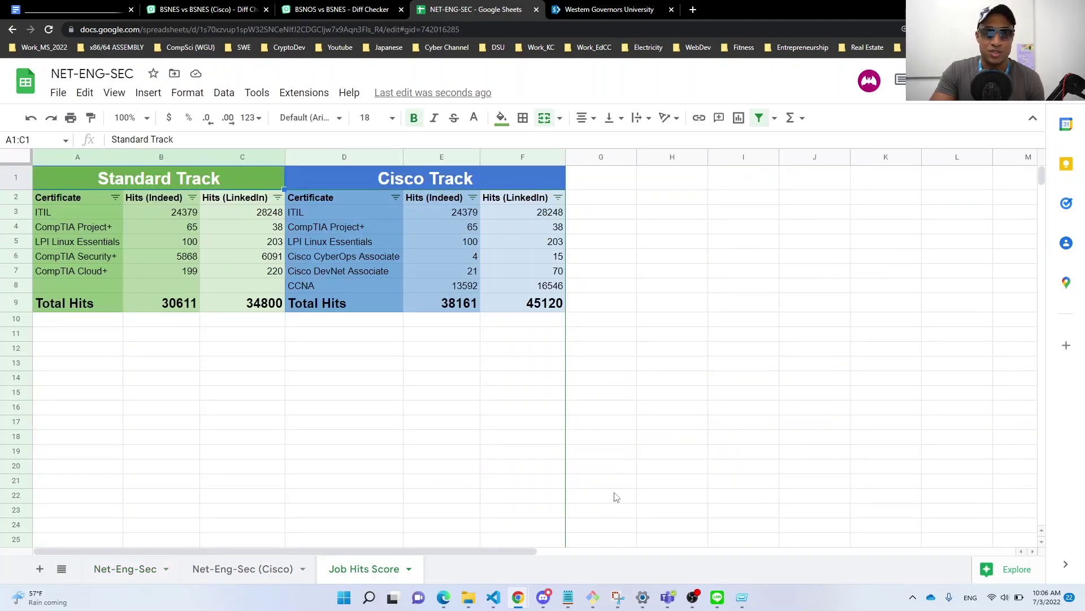
click(616, 496)
key(ctrl+plus)
key(ctrl+plus)
key(ctrl+plus)
key(ctrl+plus)
key(ctrl+plus)
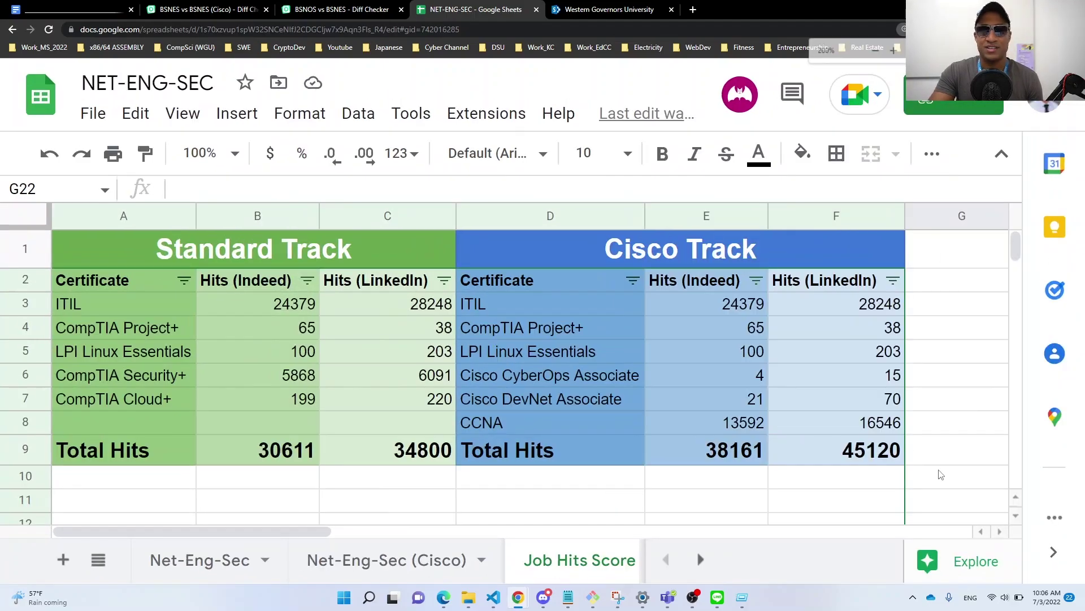
click(953, 456)
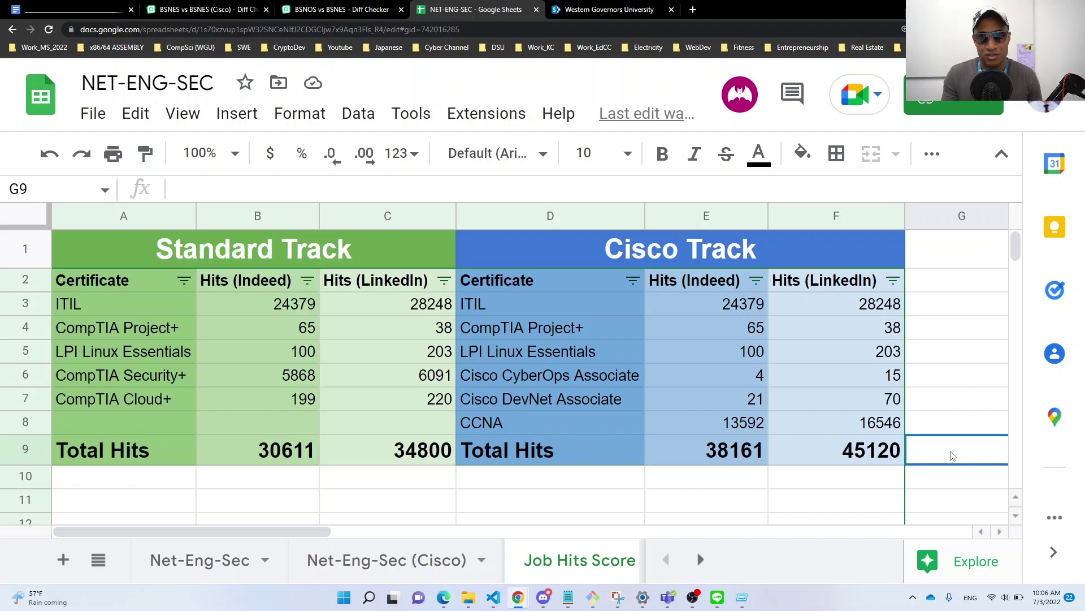
click(302, 257)
click(690, 250)
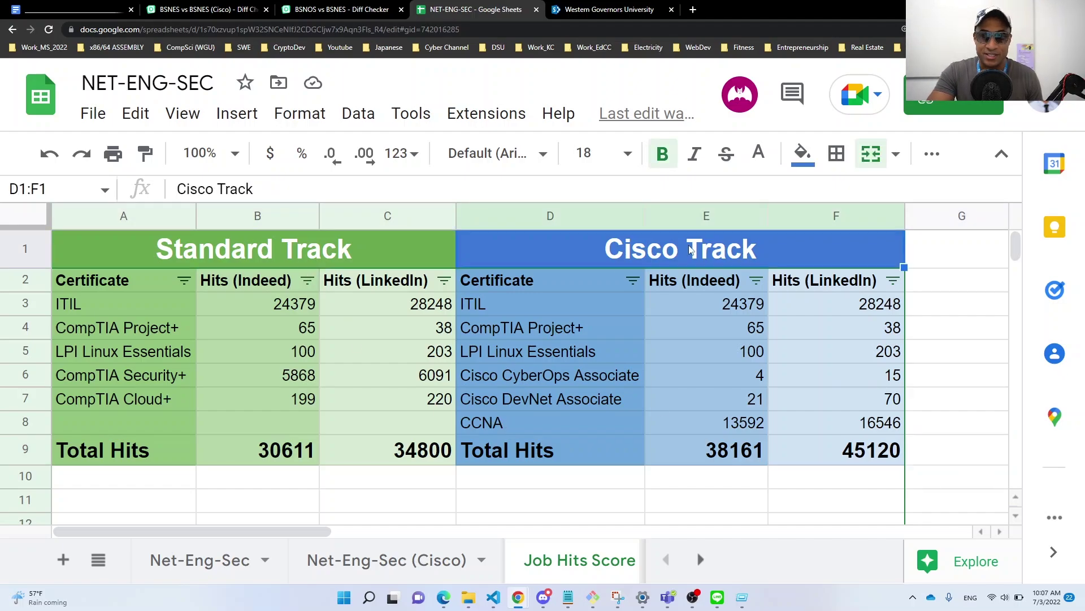
Step: Point out the ITIL certificate's Indeed and LinkedIn hit counts
click(277, 310)
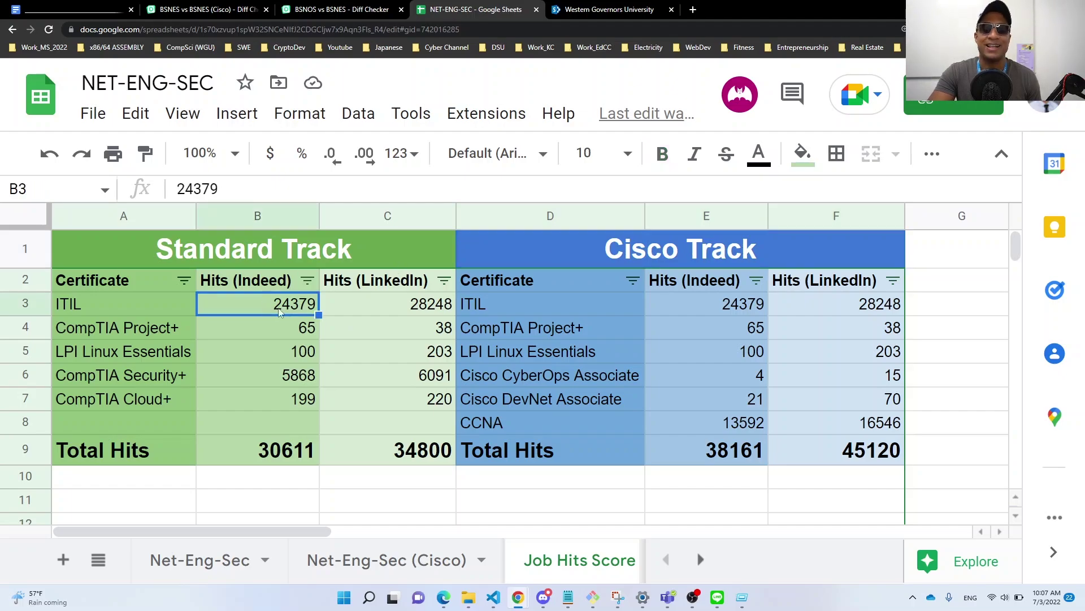
click(354, 310)
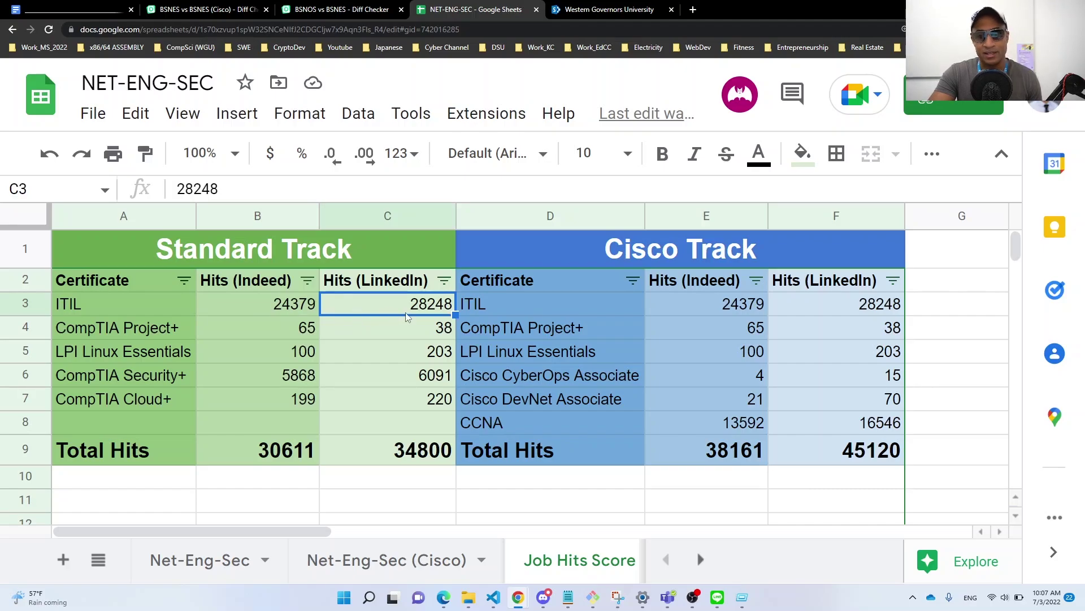
click(169, 302)
click(277, 310)
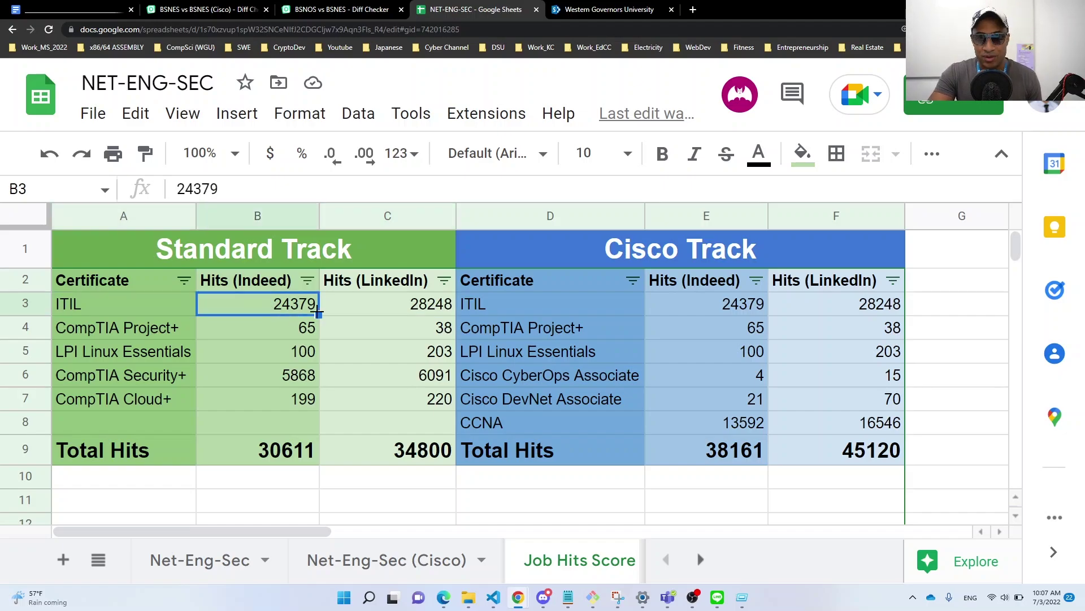
click(391, 311)
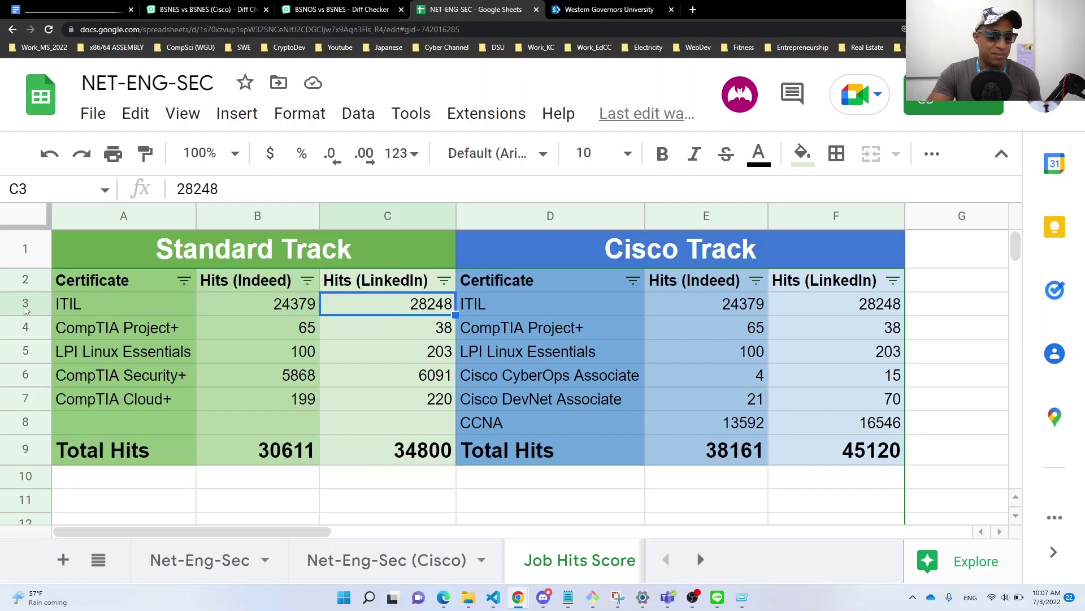
Step: Highlight LPI Linux Essentials, Security+, Cloud+, the Cisco-only certificates, and CCNA's Indeed hits
click(25, 352)
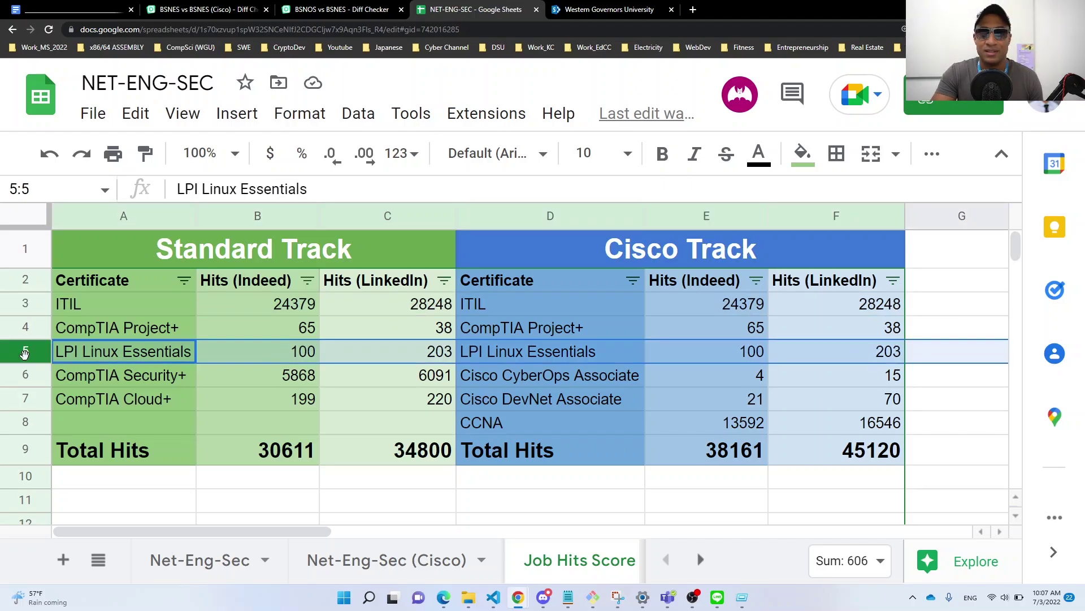
drag(121, 378, 188, 400)
drag(493, 378, 515, 401)
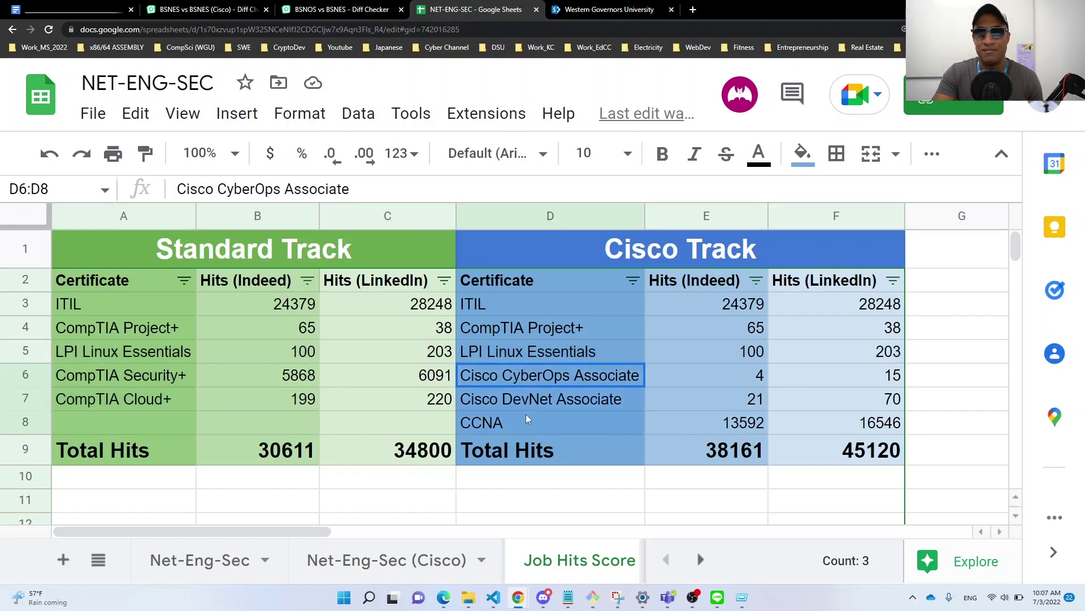
click(528, 422)
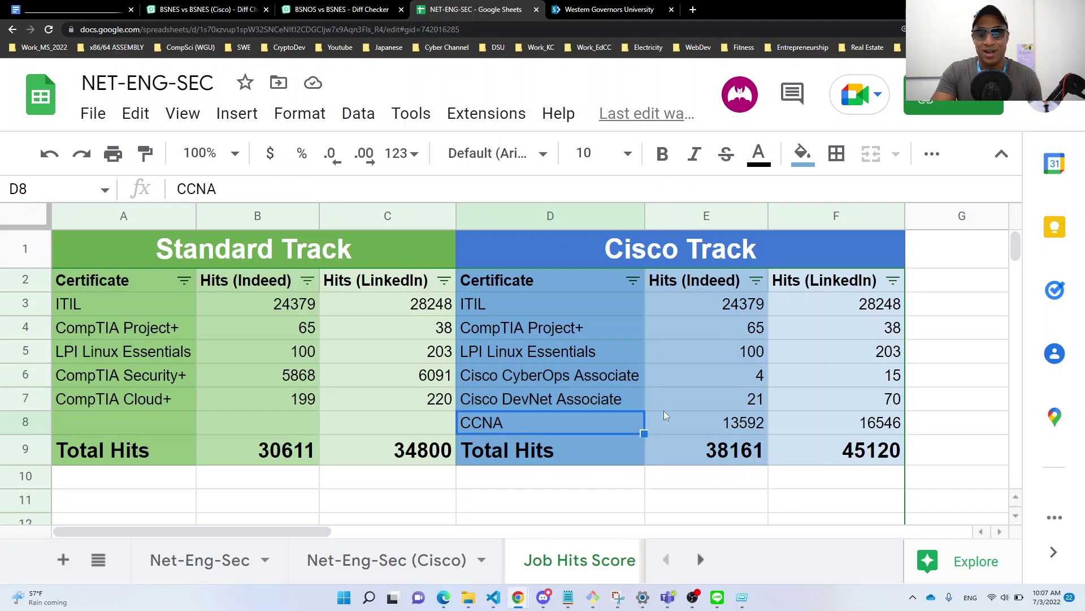
click(735, 431)
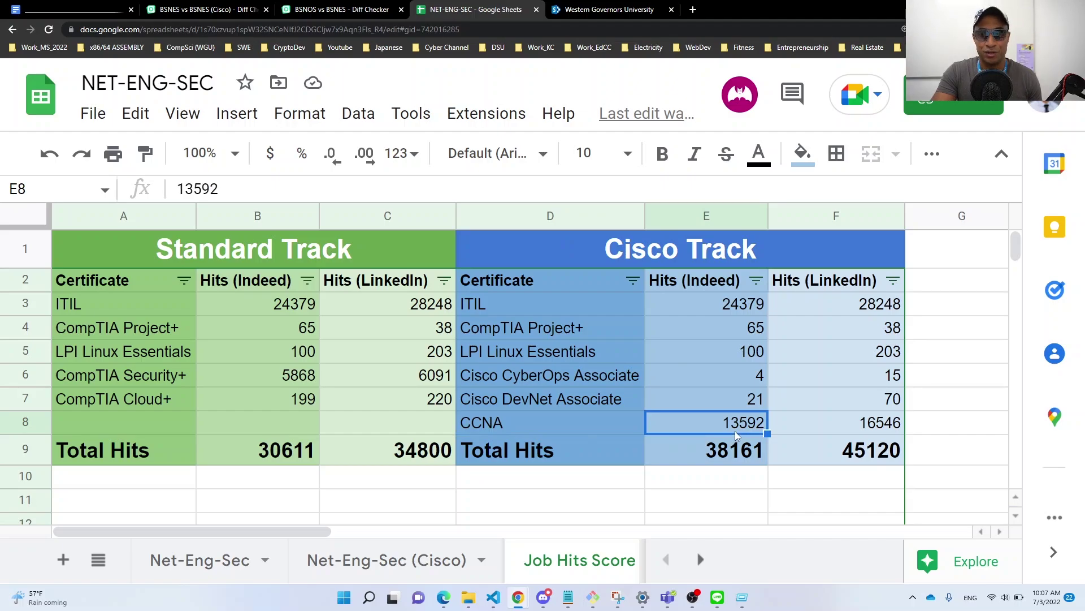